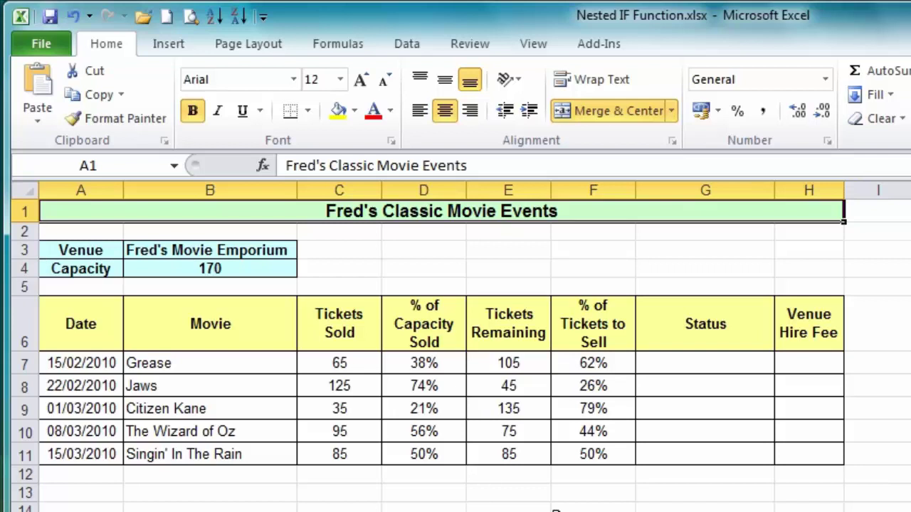
Step: Start an IF formula in cell G7, the Status of Grease, testing whether C7 equals the absolute reference $B$4
left_click(682, 364)
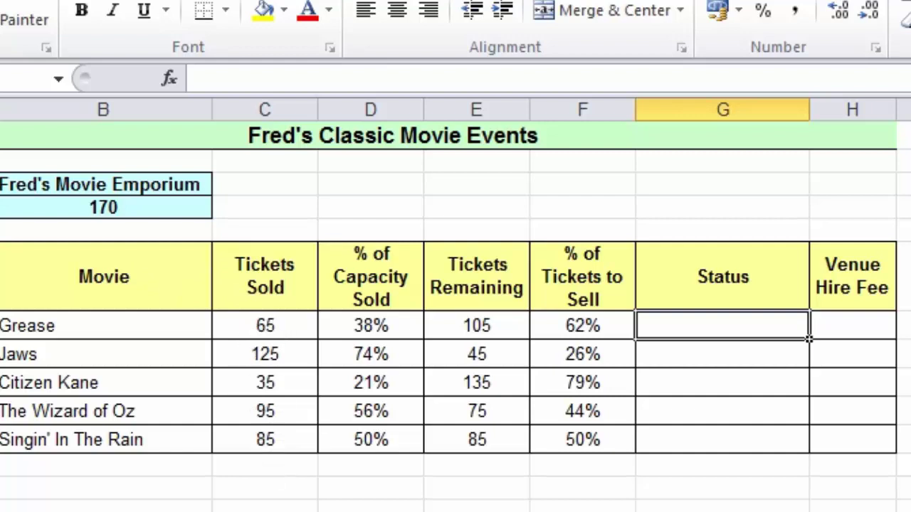
type("=if(")
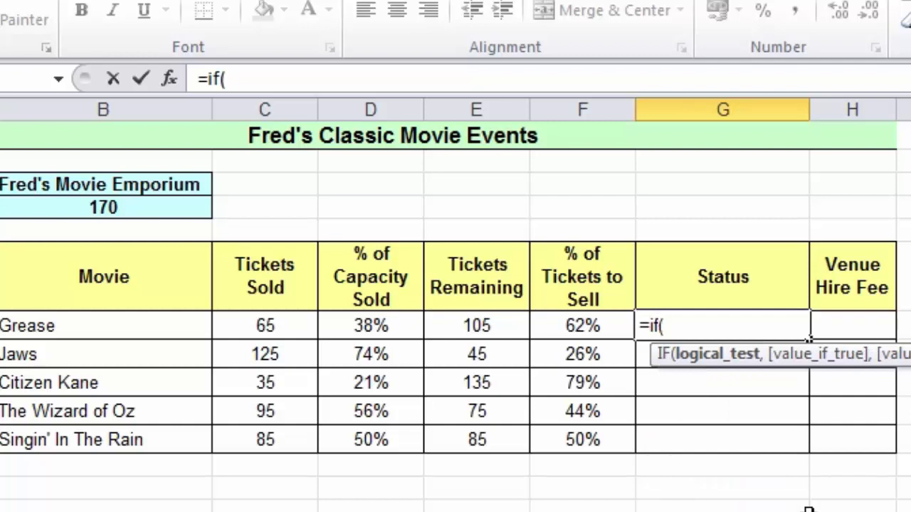
left_click(259, 325)
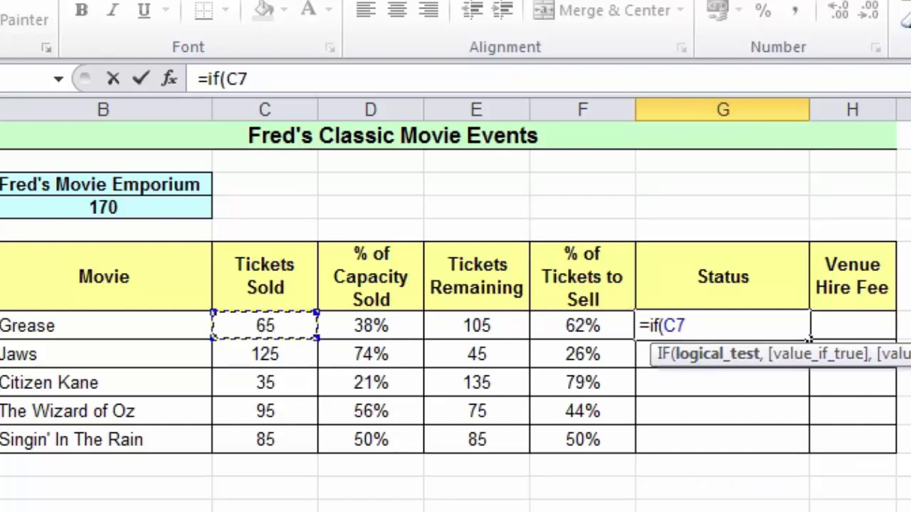
type("=")
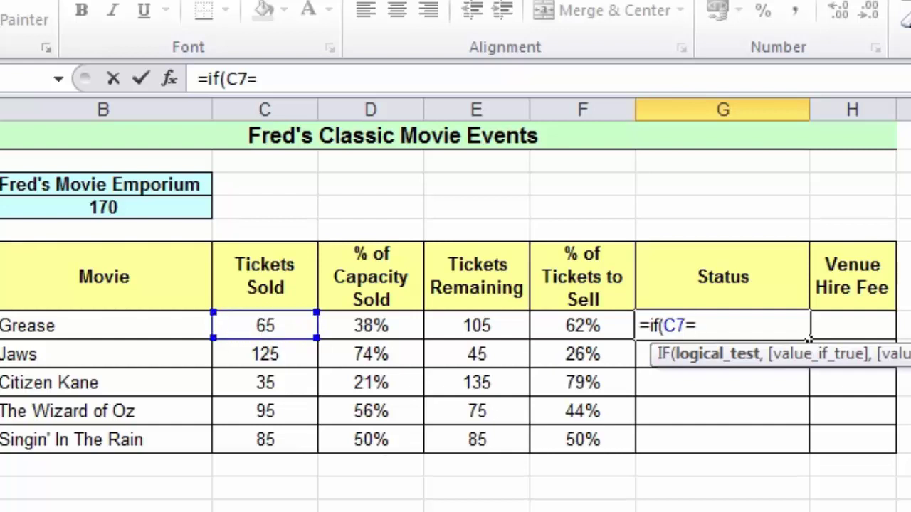
left_click(164, 211)
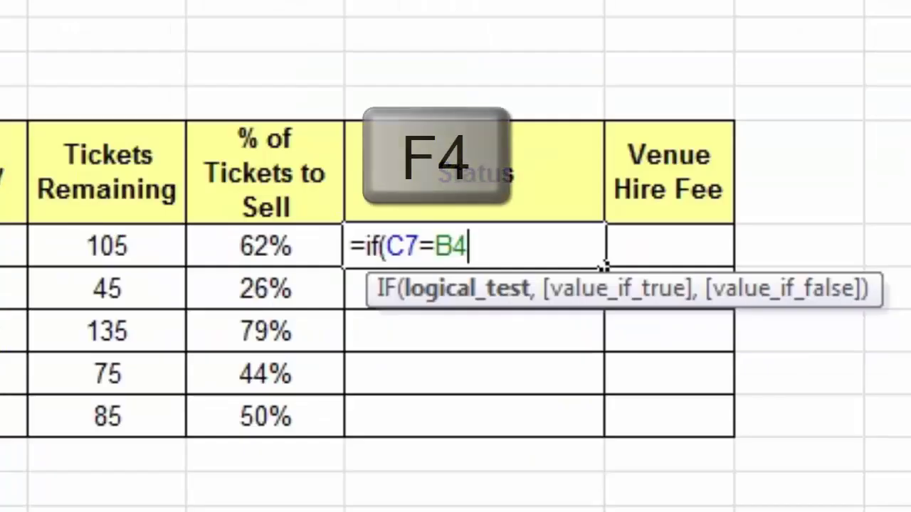
key("F4")
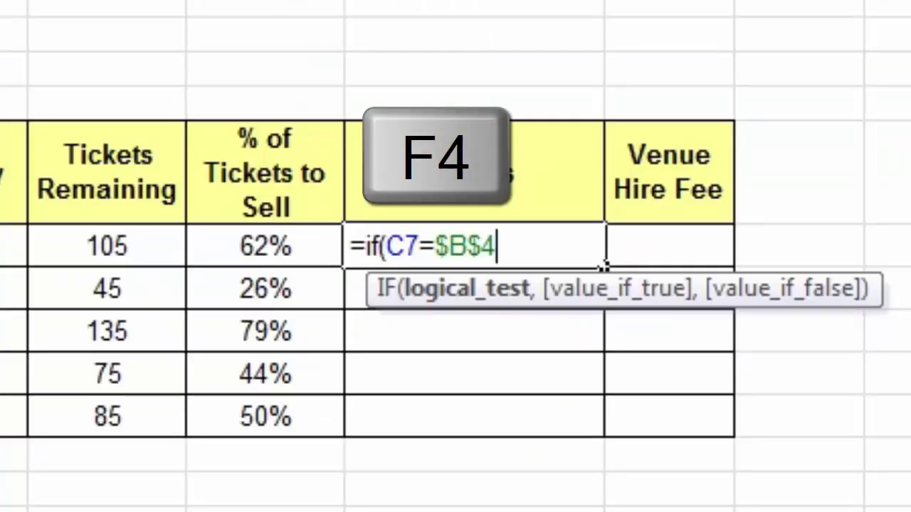
type(",")
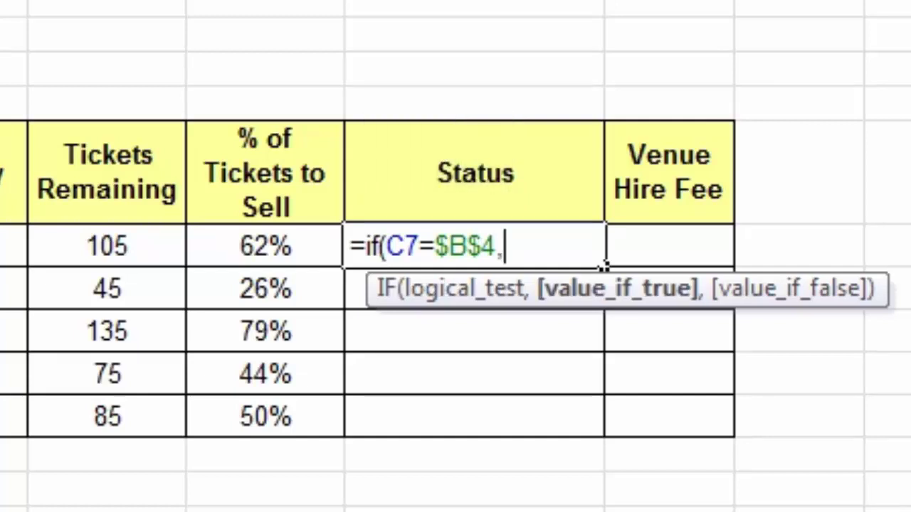
Step: Complete the G7 formula to return "Sold Out" if true and "Tickets Available" if false
type("\"Sold ")
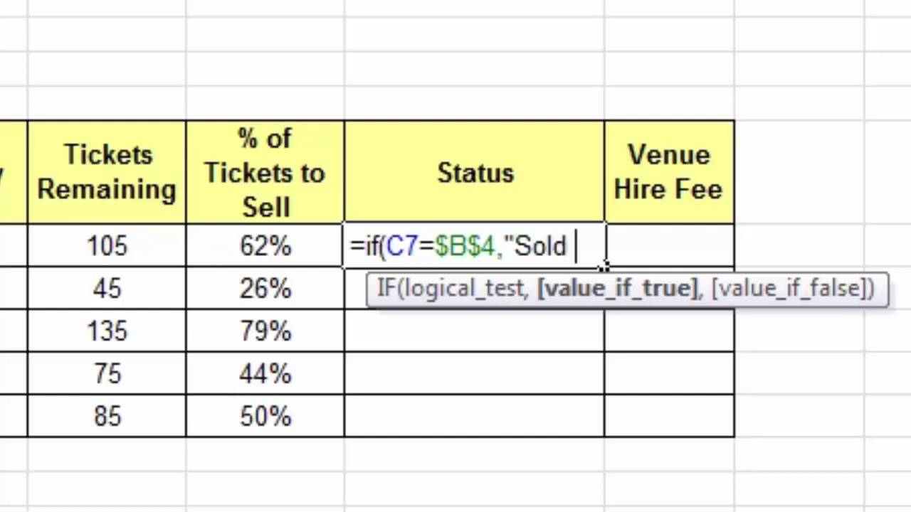
type("Out\"")
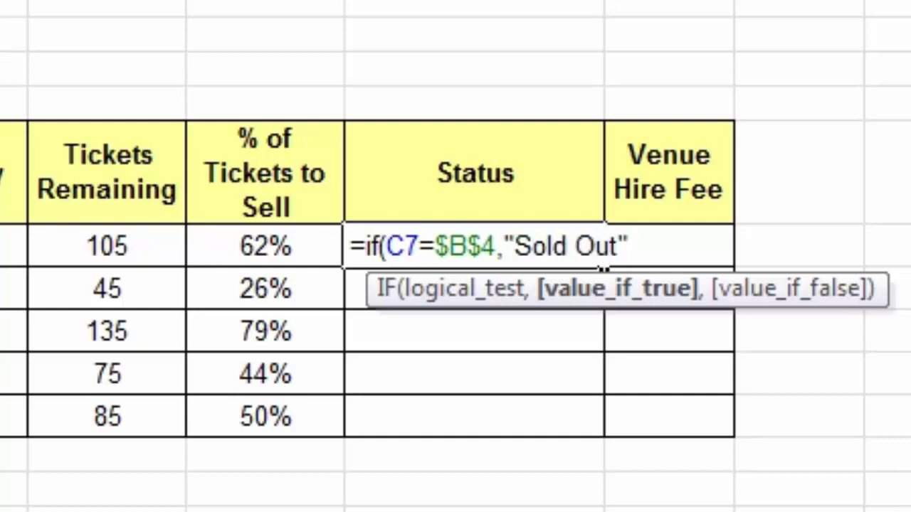
type(",")
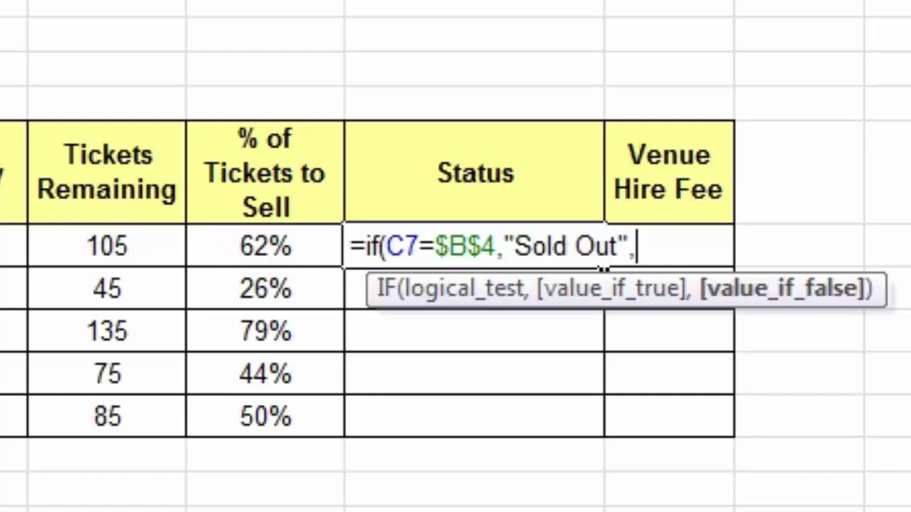
type("\"Tickets Availablke")
key("BackSpace")
key("BackSpace")
type("e\"")
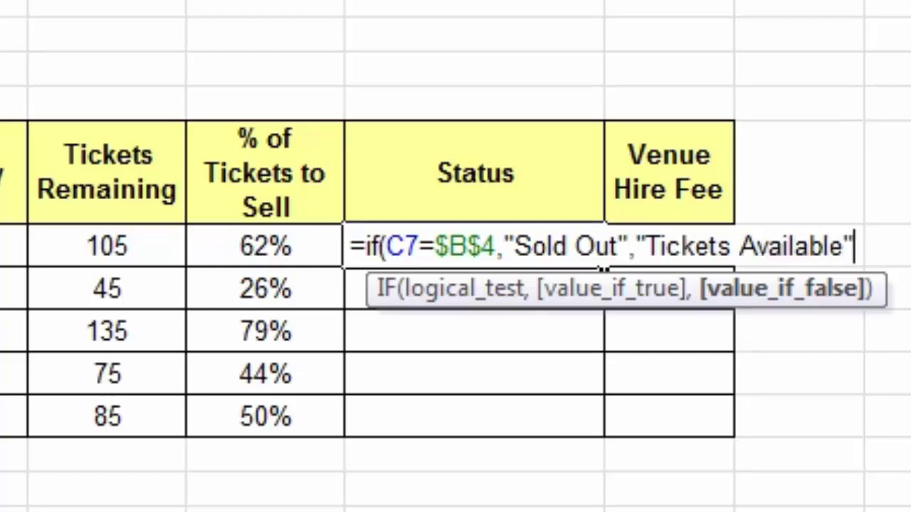
type(")")
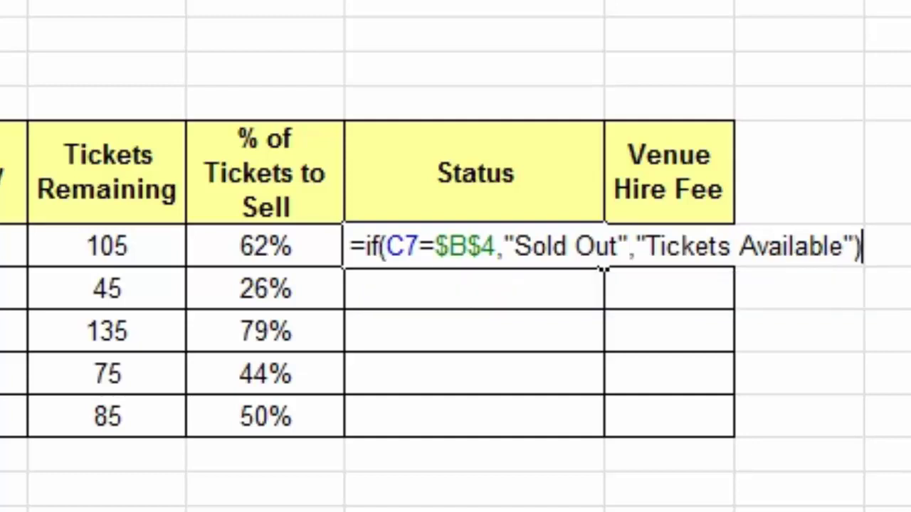
key("Return")
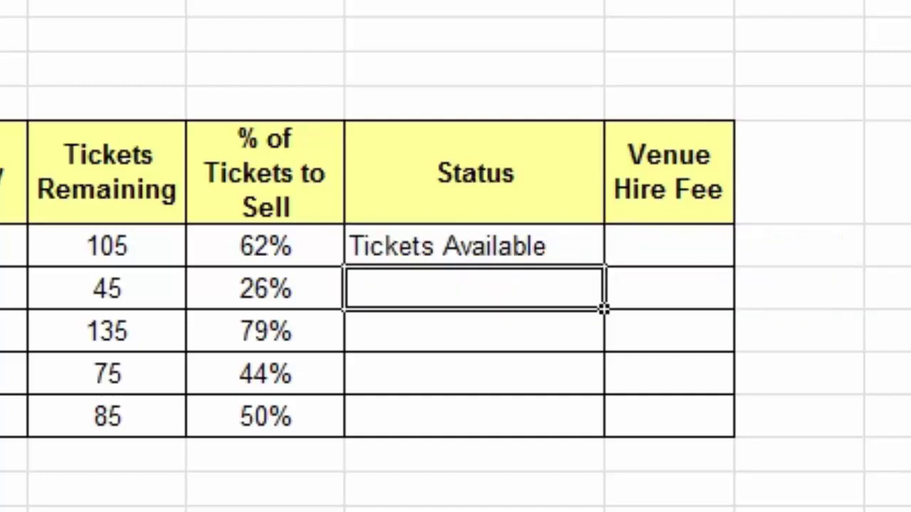
Step: Set the tickets sold for Grease in cell C7 to 170
left_click(474, 246)
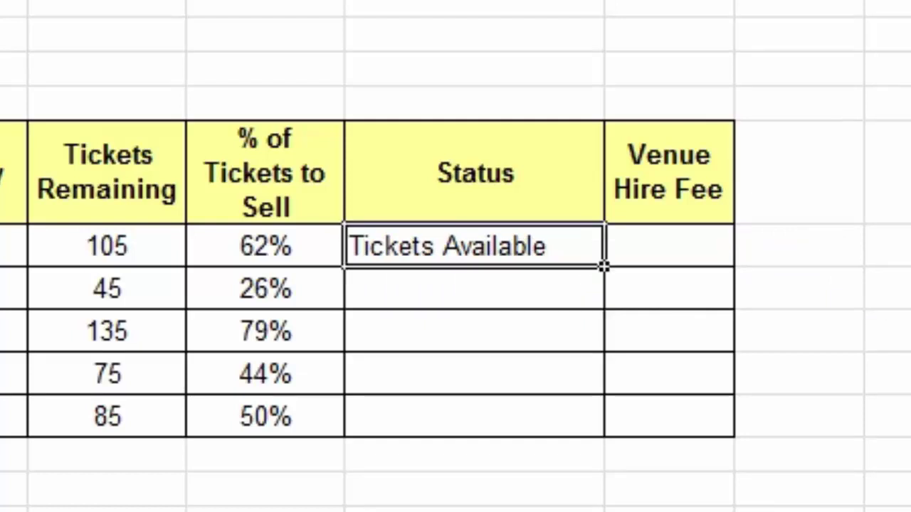
left_click(421, 247)
left_click(273, 246)
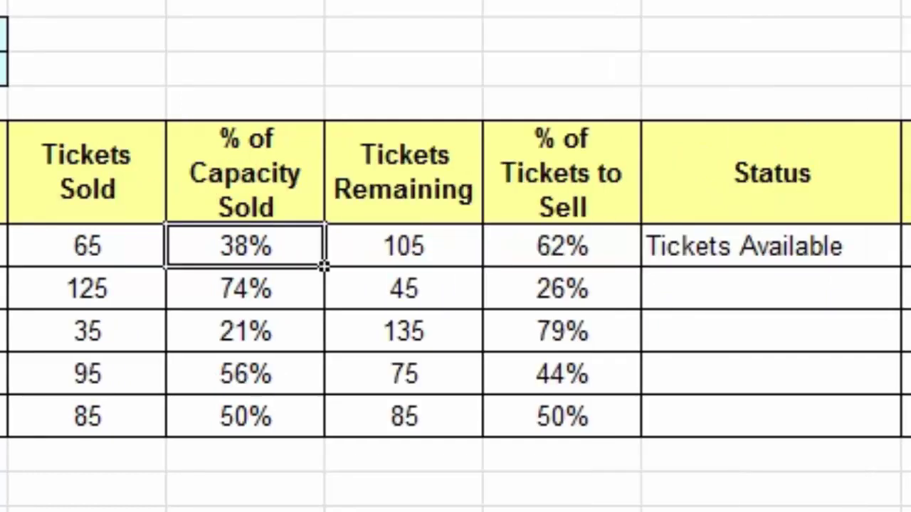
left_click(131, 246)
type("170")
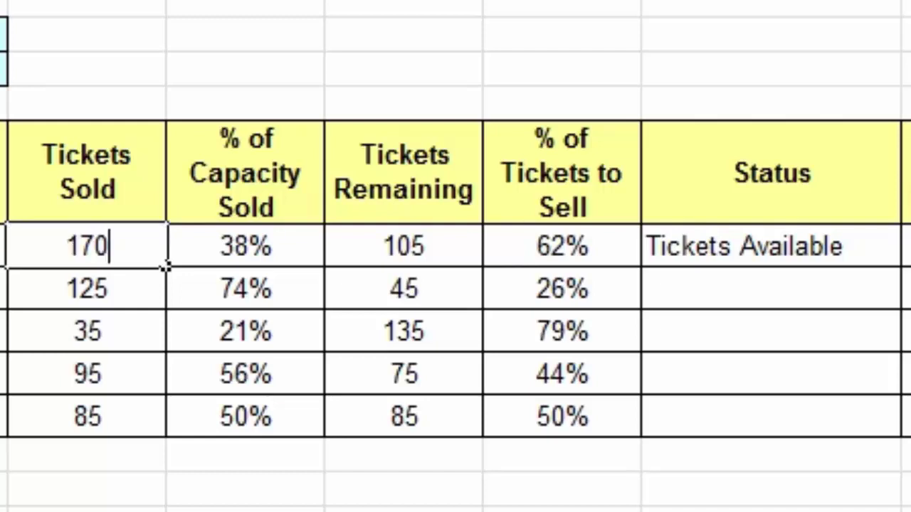
key("Return")
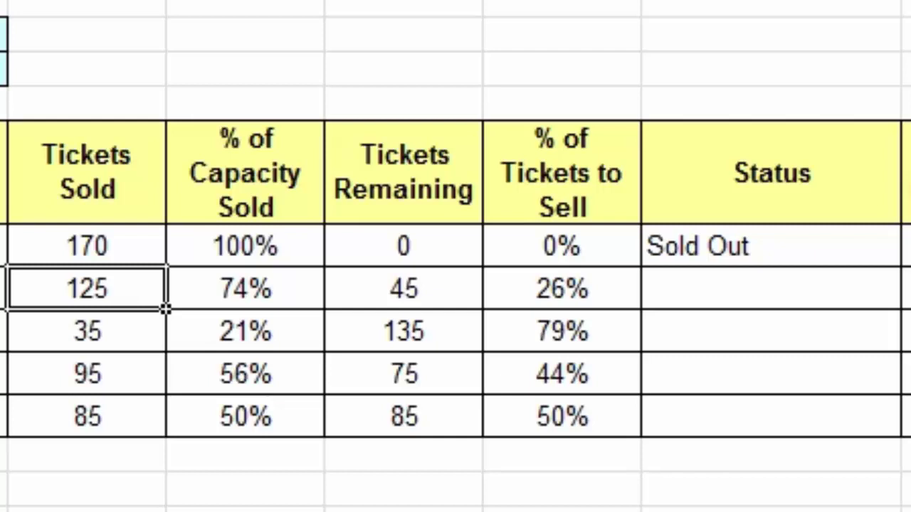
Step: Clear the Status formula for Grease from cell G7
key("Up")
key("Right")
key("Right")
key("Right")
key("Right")
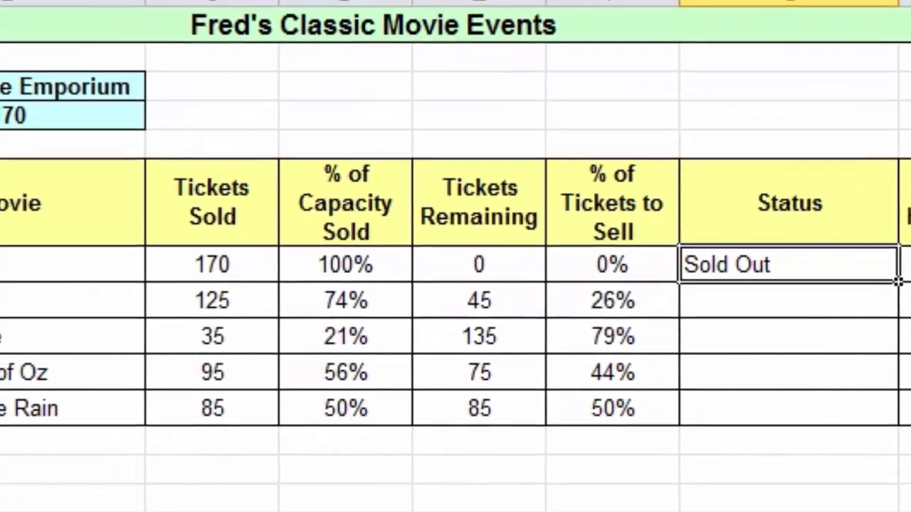
key("Delete")
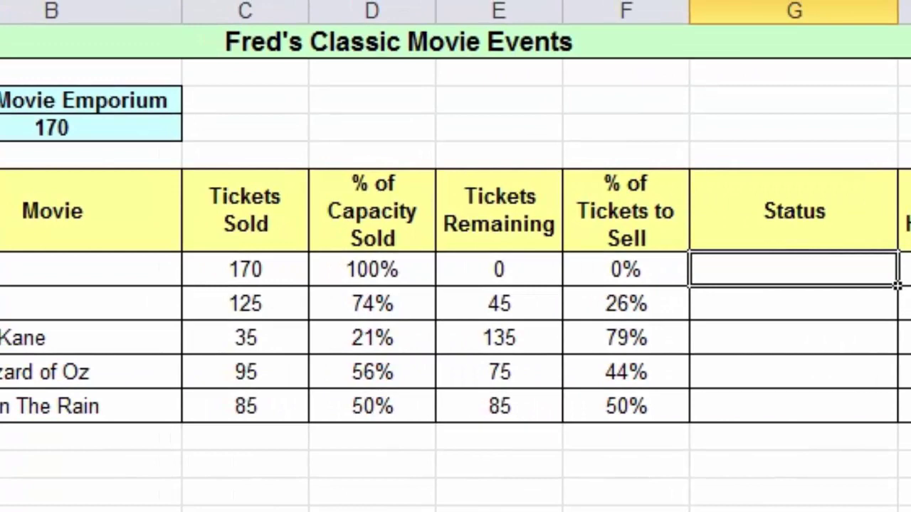
Step: Begin a new IF formula in G7 that tests C7 against the absolute reference $B$4 and returns "Sold Out" if they are equal
type("=")
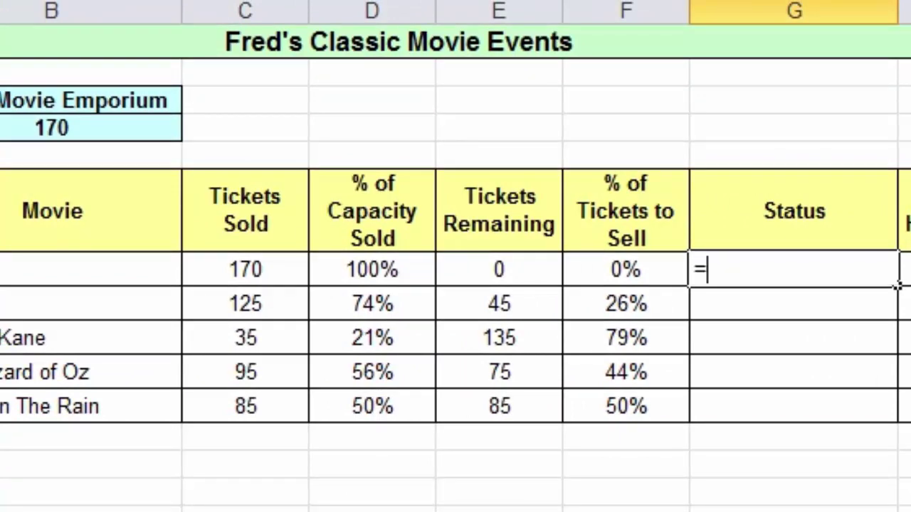
type("if(")
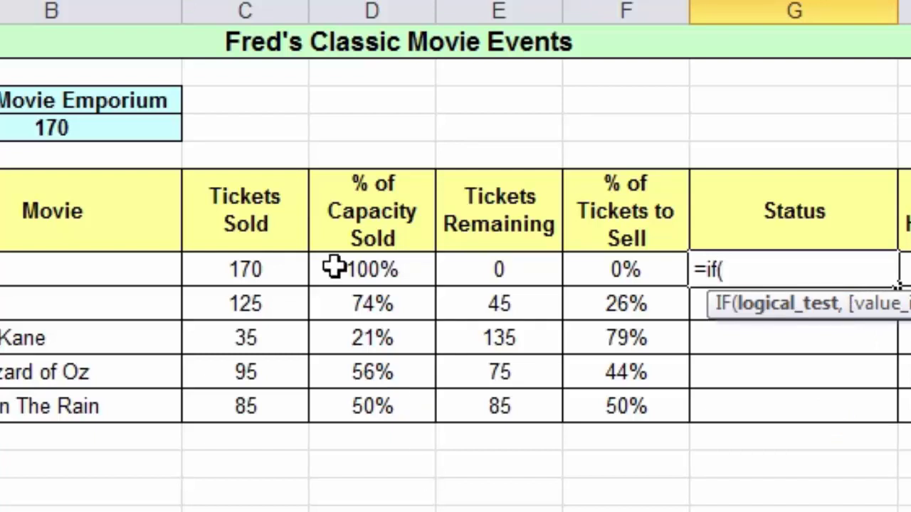
left_click(270, 270)
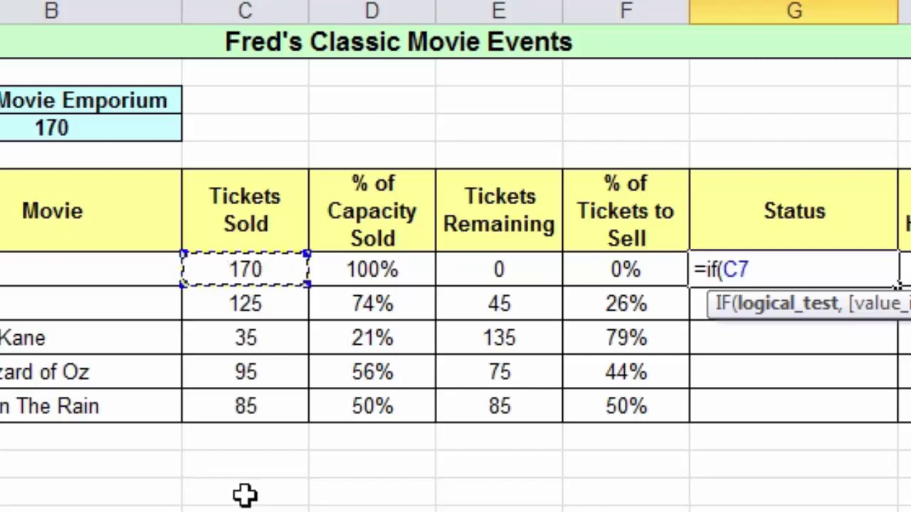
type("=")
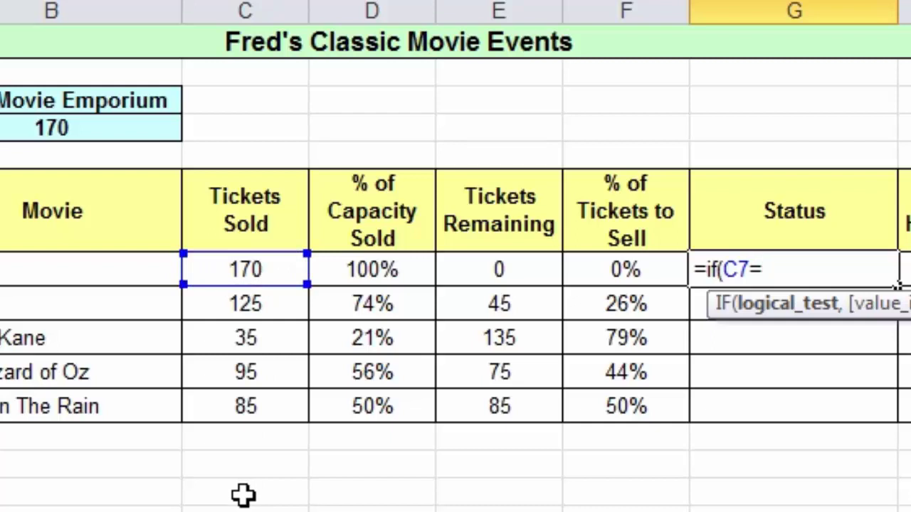
left_click(145, 125)
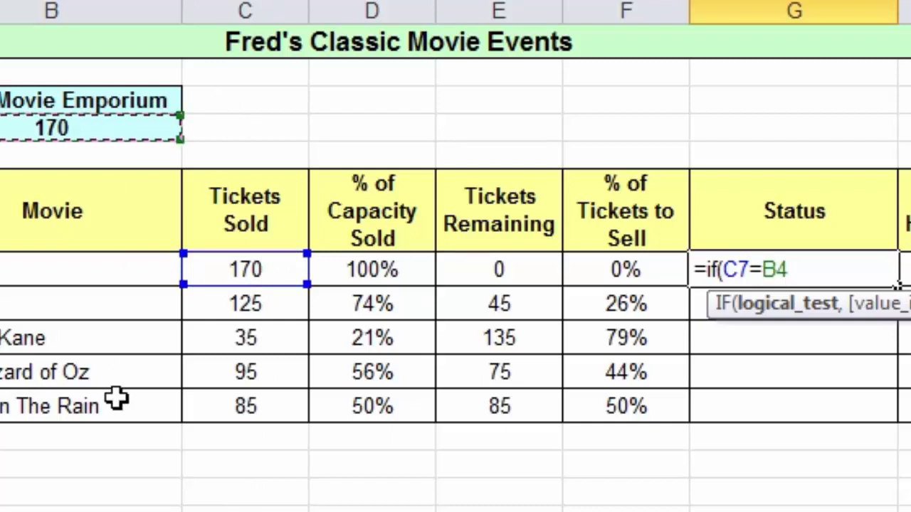
key("F4")
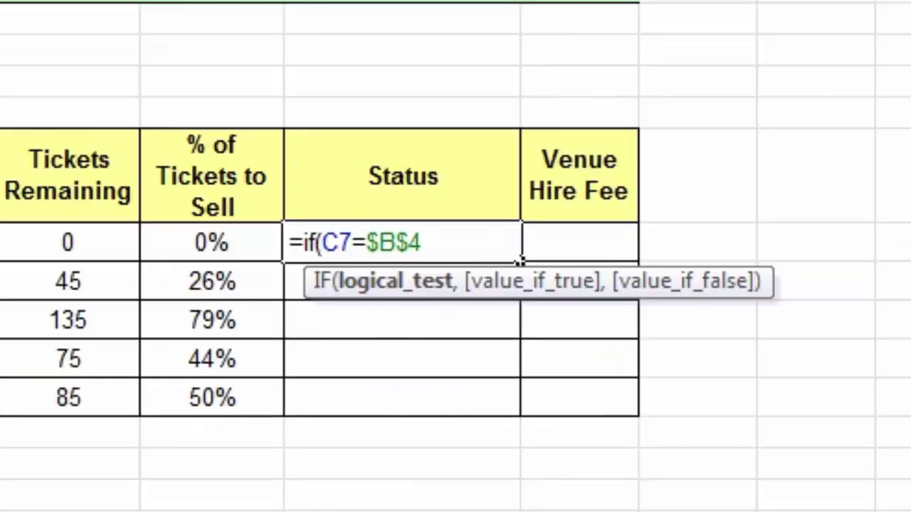
type(",")
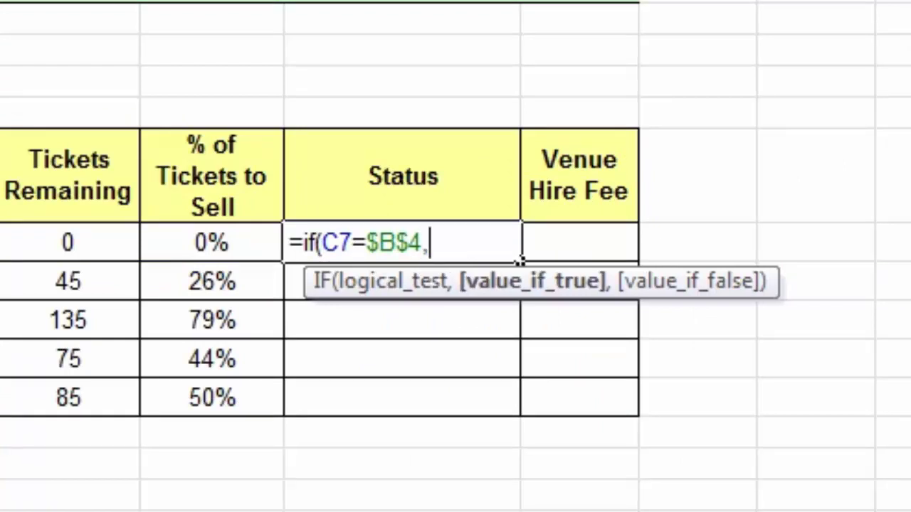
type("\"Sold")
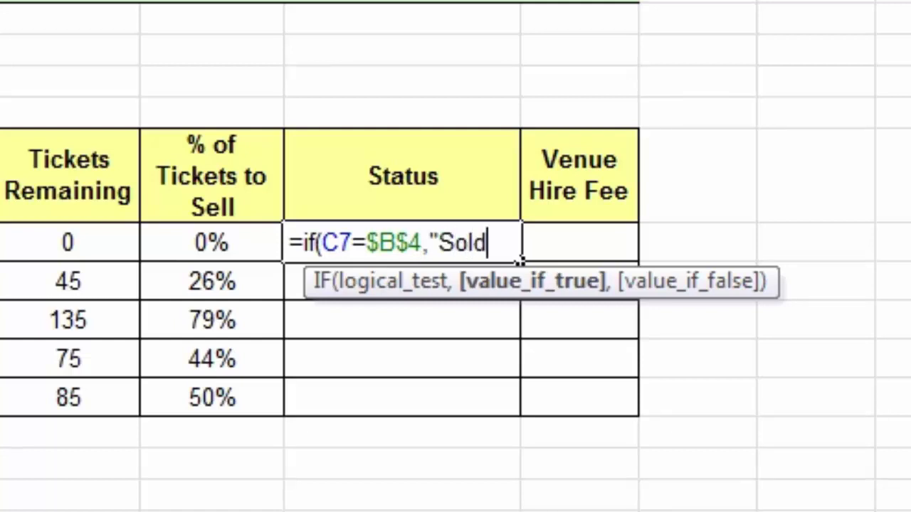
type(" Out\",")
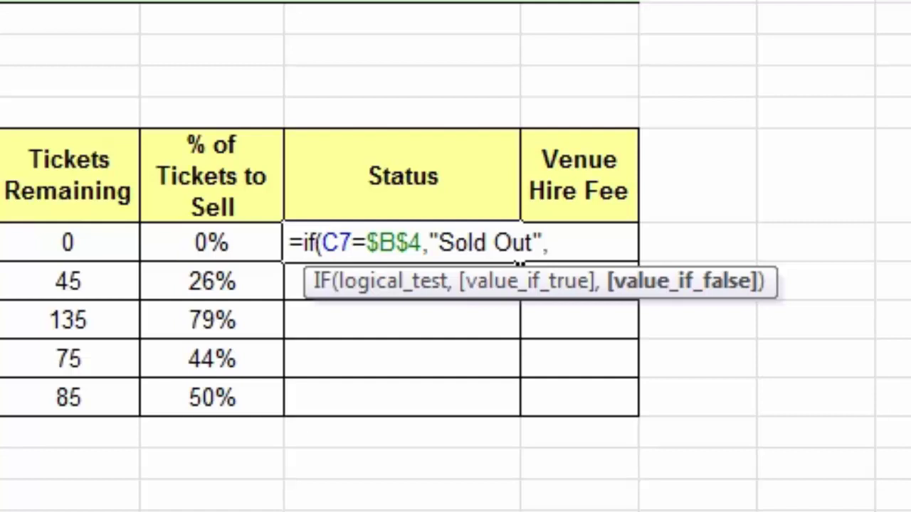
Step: Nest a second IF as the false value, testing C7>150 and returning "Last Few Tickets" if true
type("if")
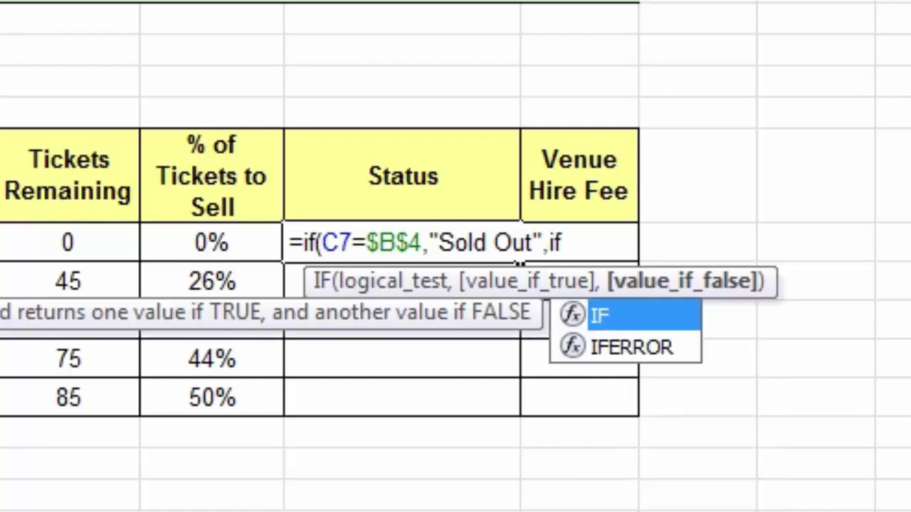
type("(")
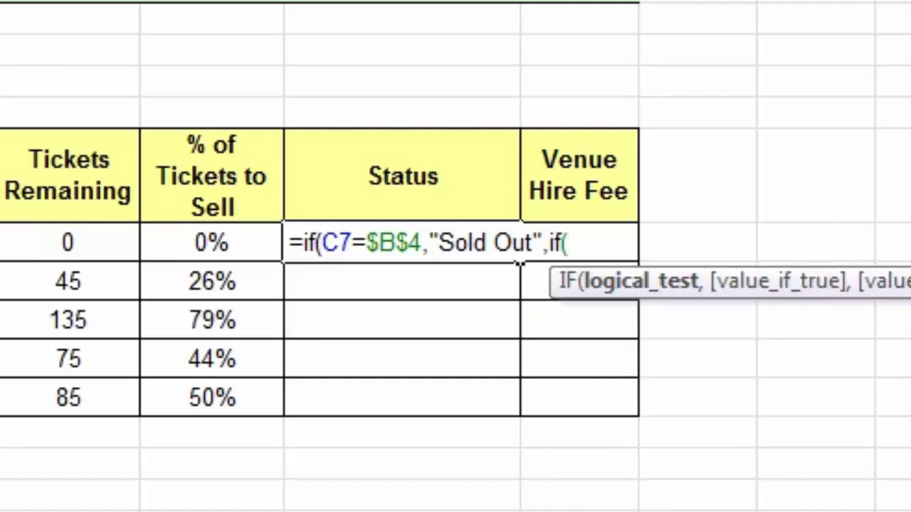
type("C7")
type(">15")
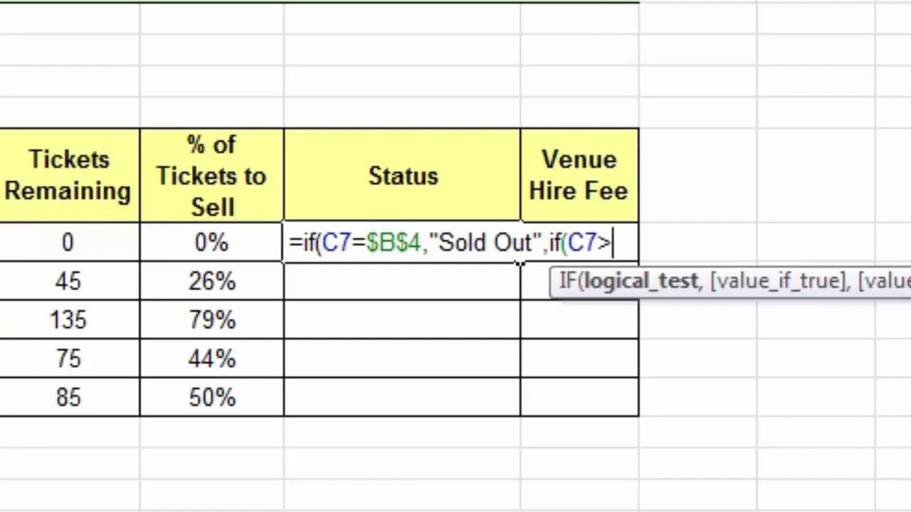
type("0")
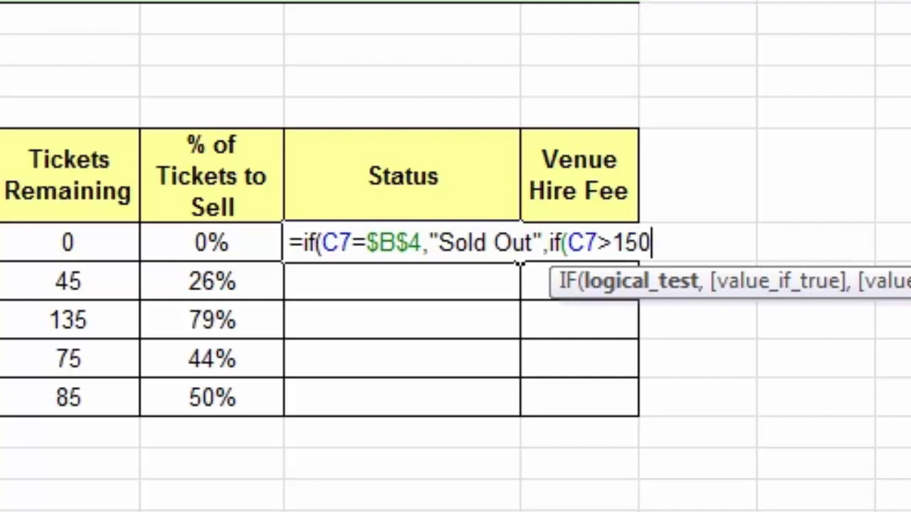
type(",")
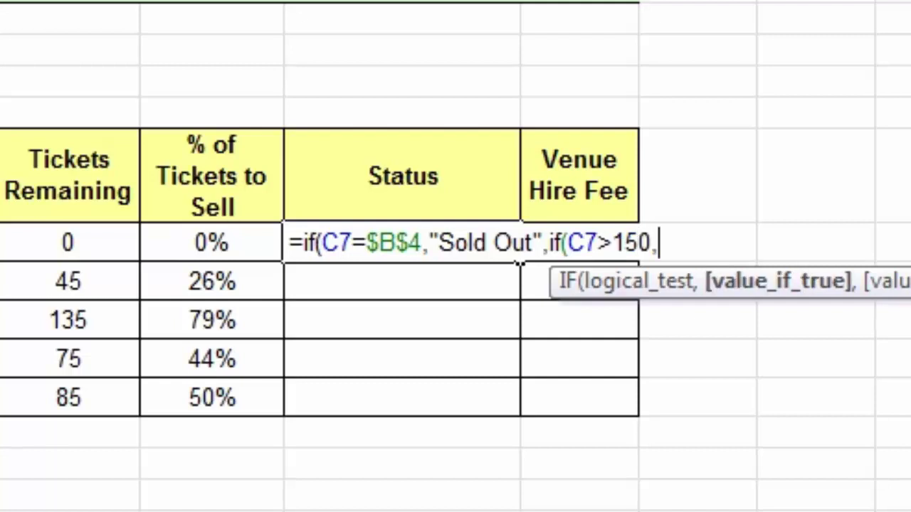
type("\"Last Few ")
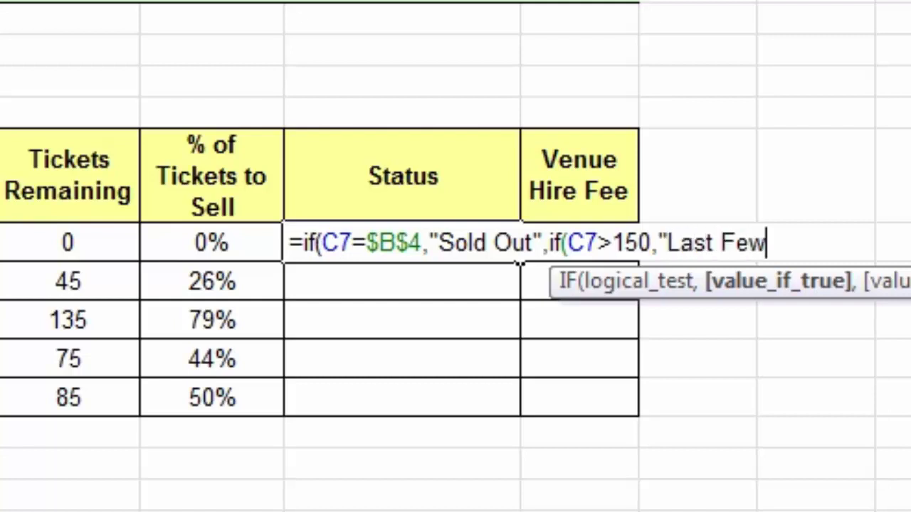
type("Ticketrs")
key("BackSpace")
key("BackSpace")
type("s\",")
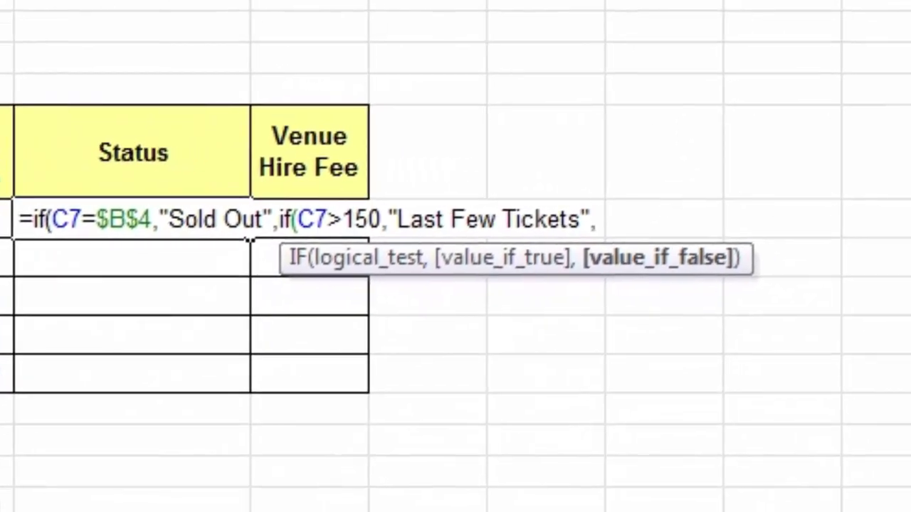
Step: Finish the nested IF formula in G7 with "Tickets Available" as the final false value, closing both IFs
type("\"")
type("Tickets Avai")
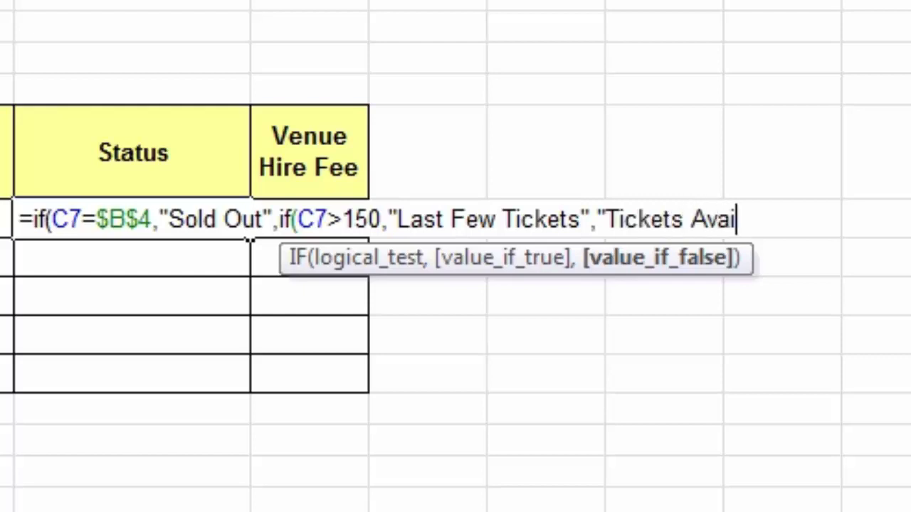
type("lable\"")
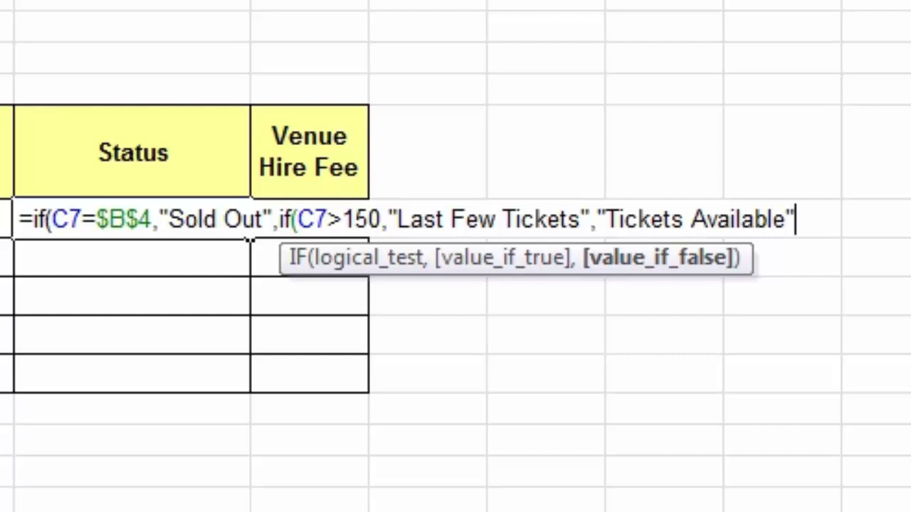
type("))")
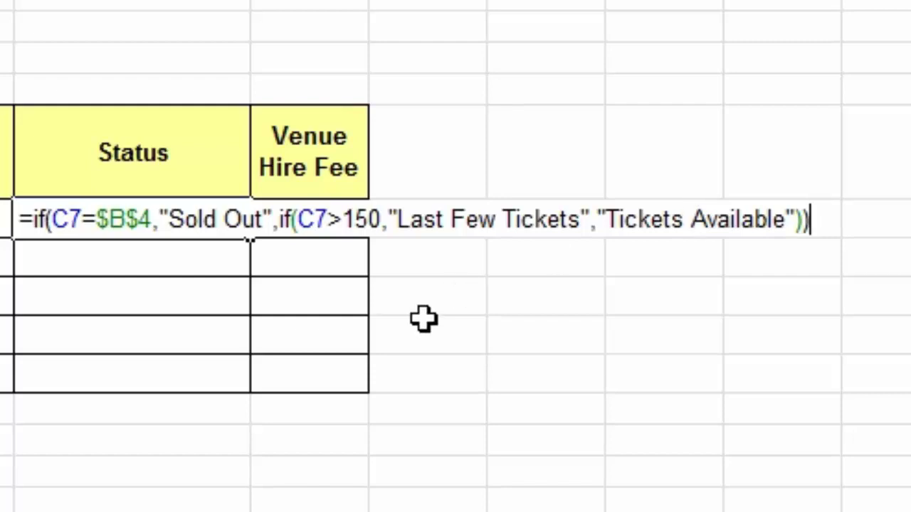
key("Return")
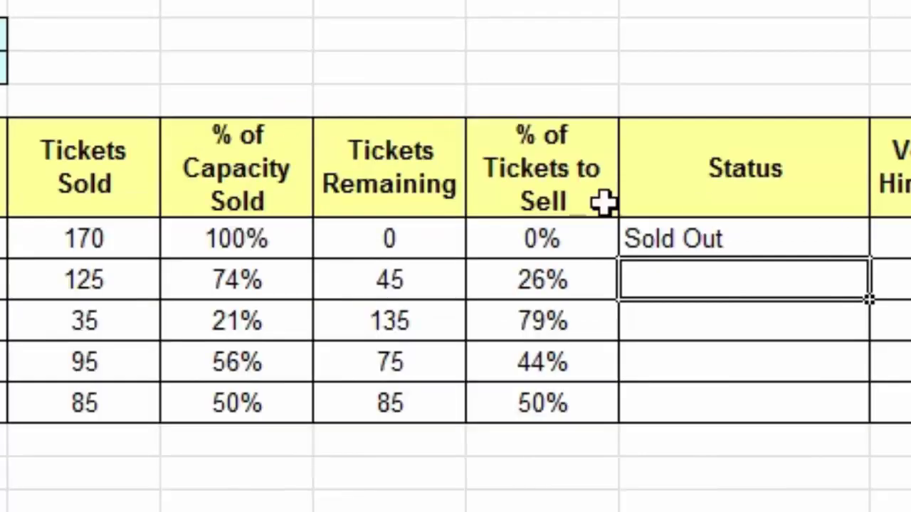
Step: Set the tickets sold for Grease in C7 to 155 to test the Status formula
left_click(52, 243)
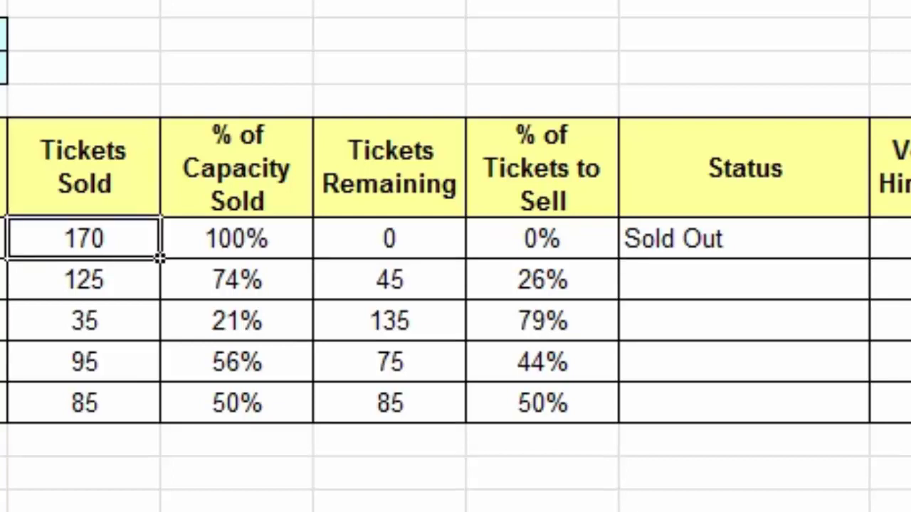
type("155")
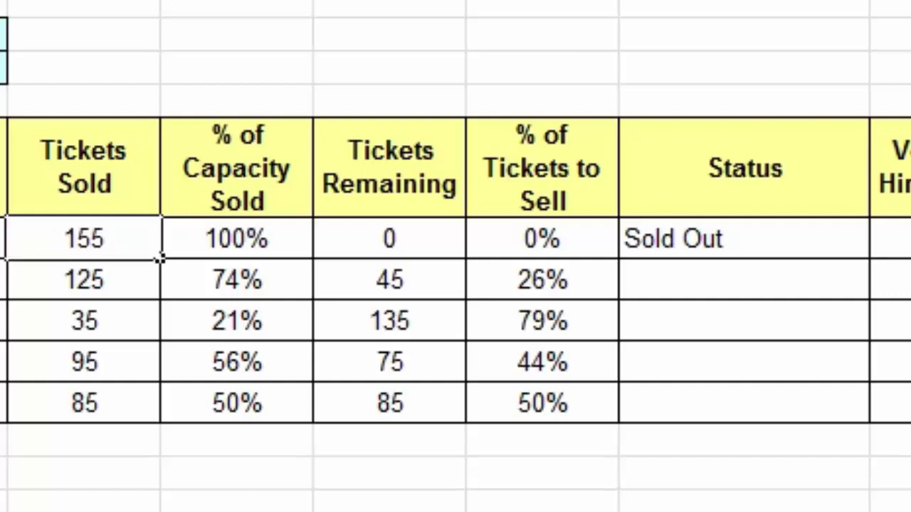
key("Return")
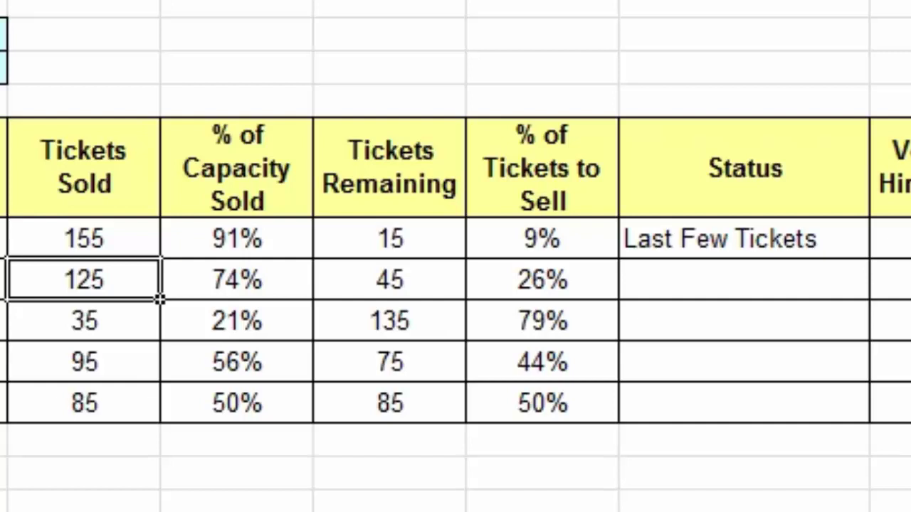
Step: Change the tickets sold for Grease in C7 to 125 to test the formula's final outcome
left_click(84, 238)
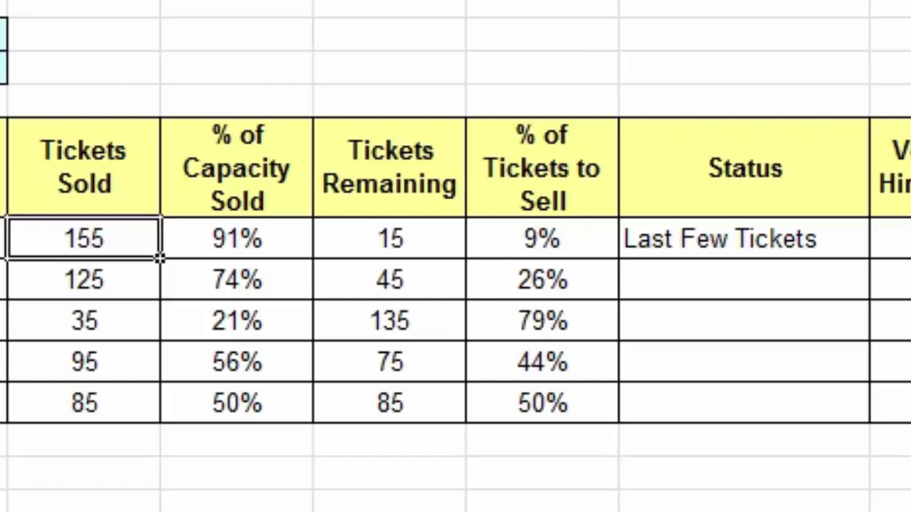
type("125")
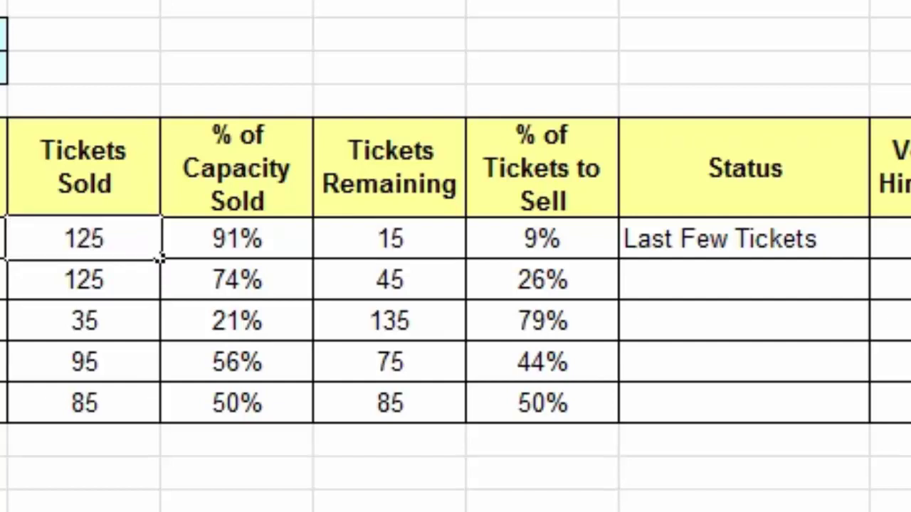
key("Return")
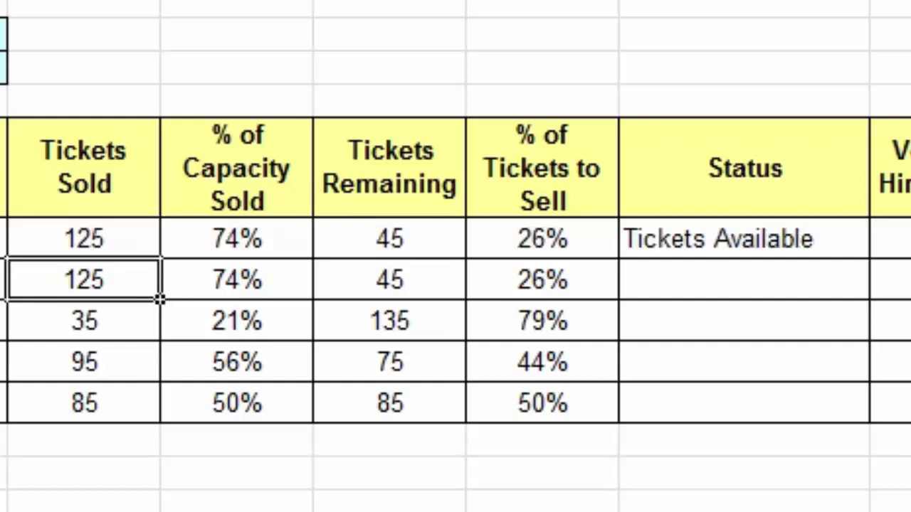
key("Up")
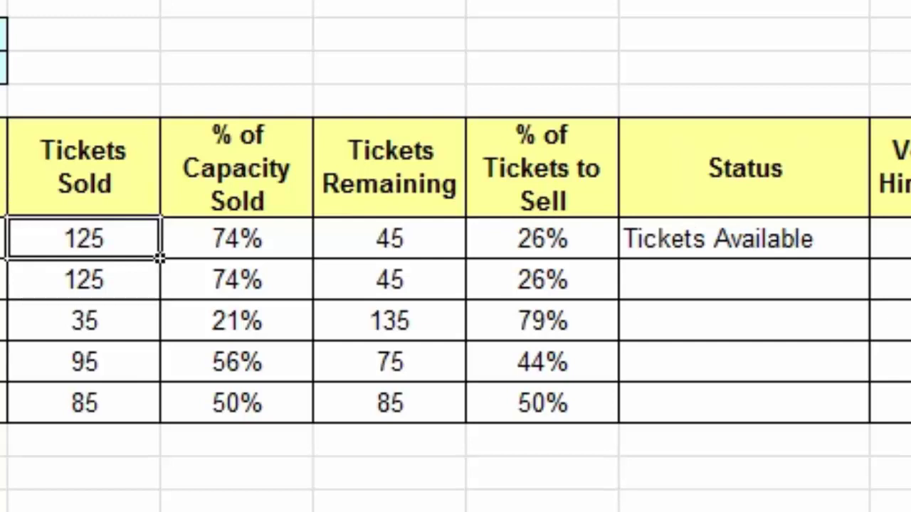
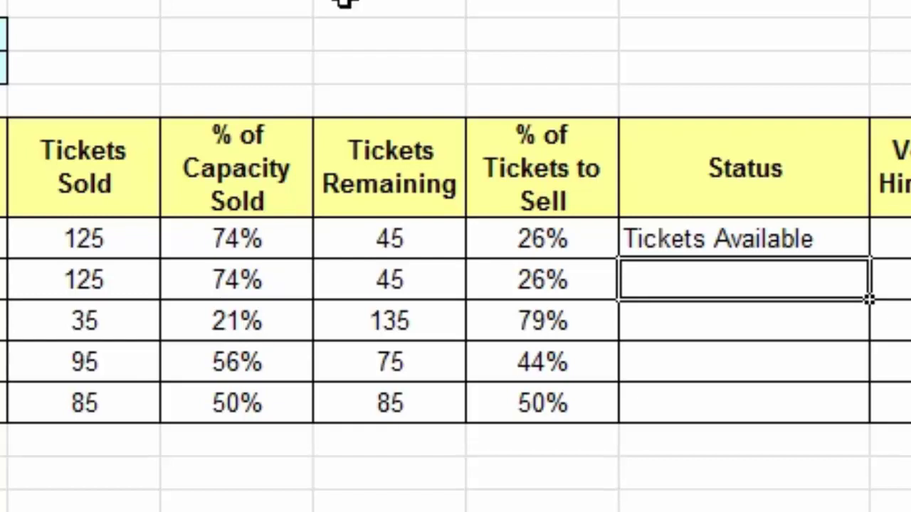
Step: Begin an IF formula in G8 that tests C8>150 first and returns "Last Few Seats" if true
type("=if(")
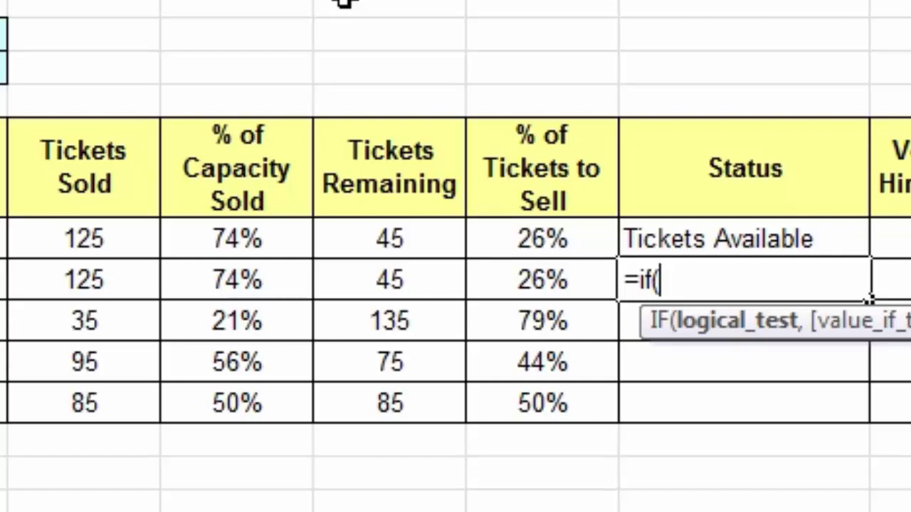
left_click(89, 277)
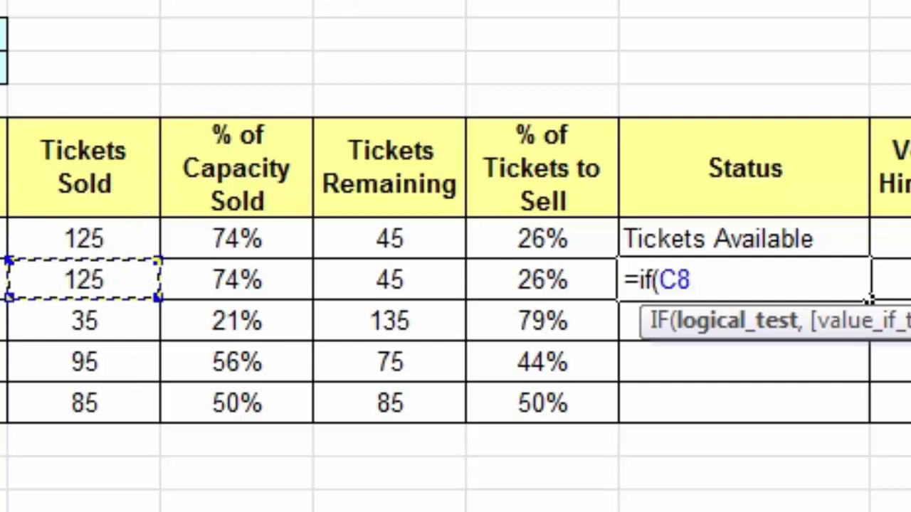
type(">150")
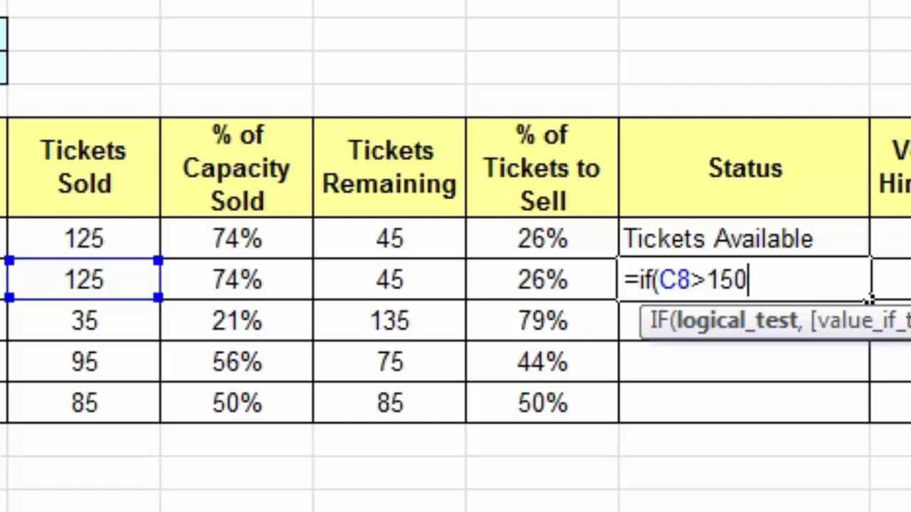
type(",")
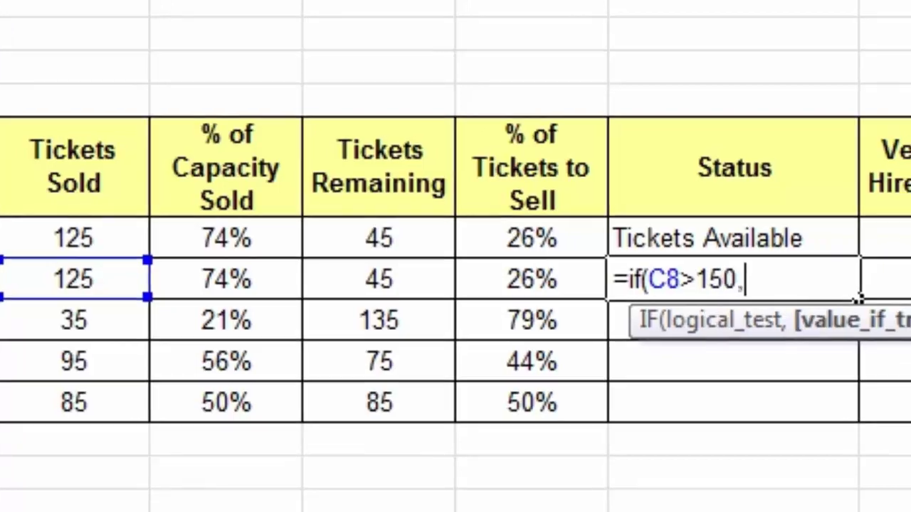
type("\"Last ")
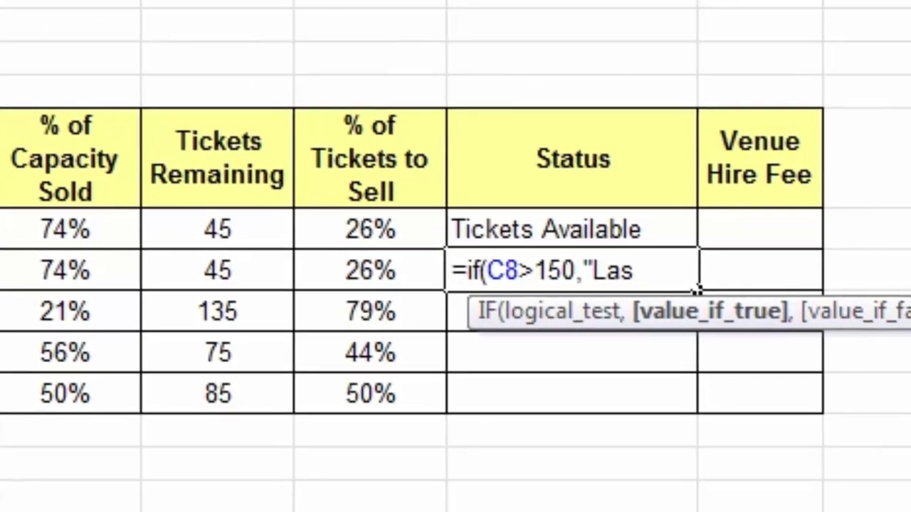
type("Few Seats")
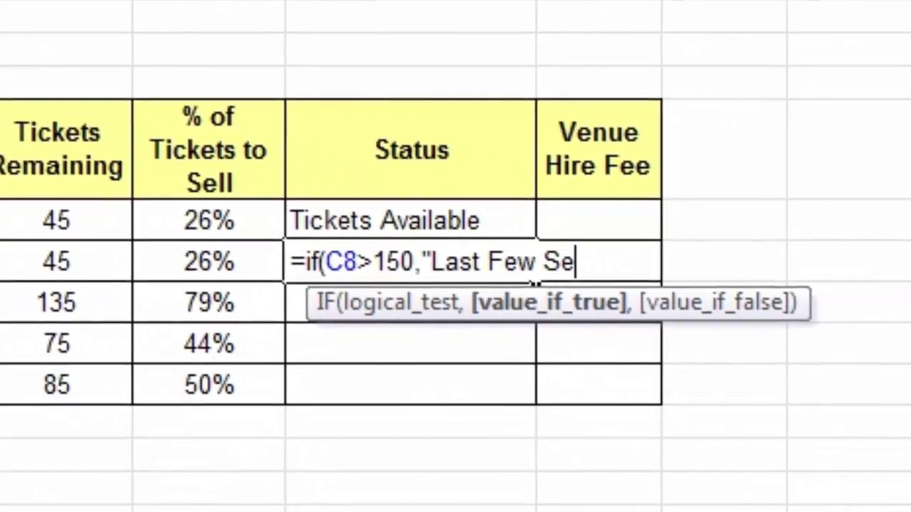
type("\"")
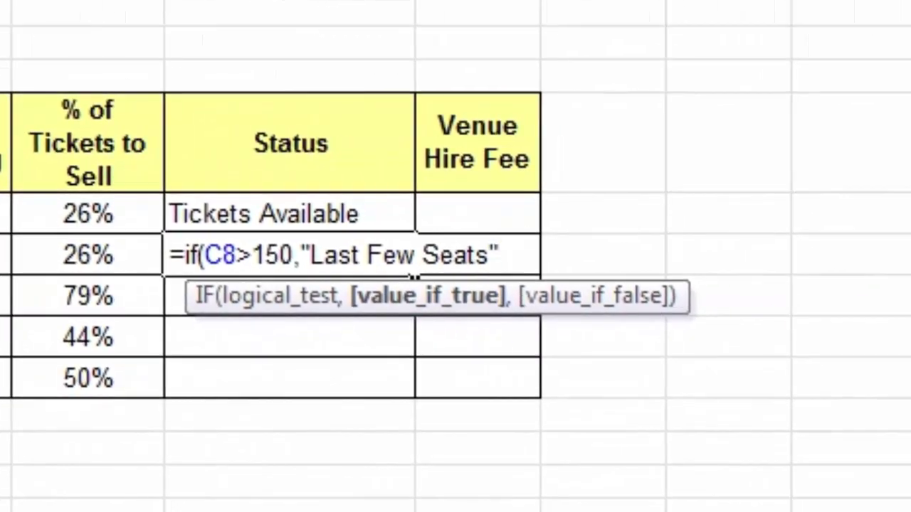
type(",")
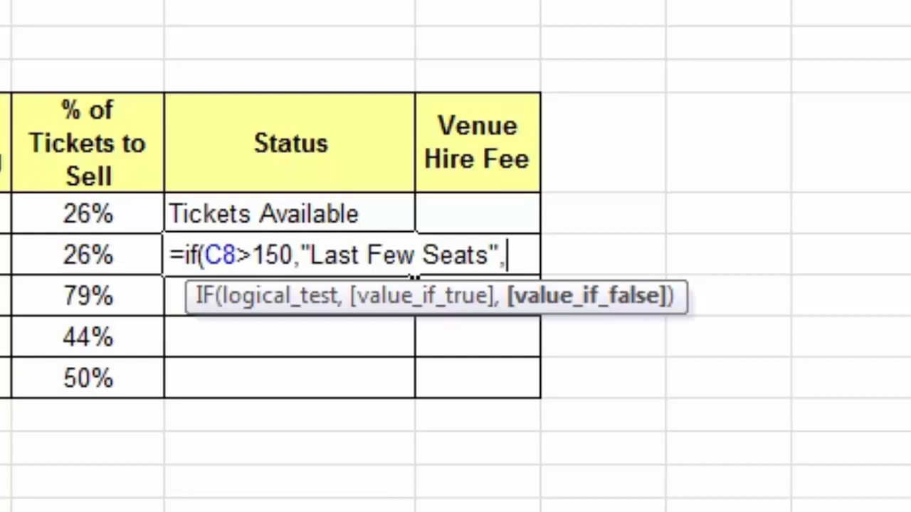
Step: Nest a second IF as the false value, testing C8 against the absolute reference $B$4 and returning "Sold Out" if equal
type("if(")
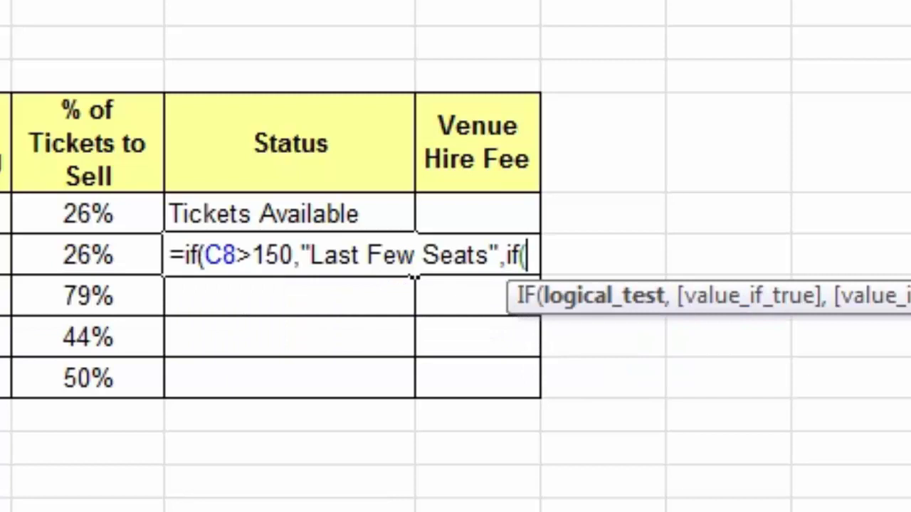
type("C8=")
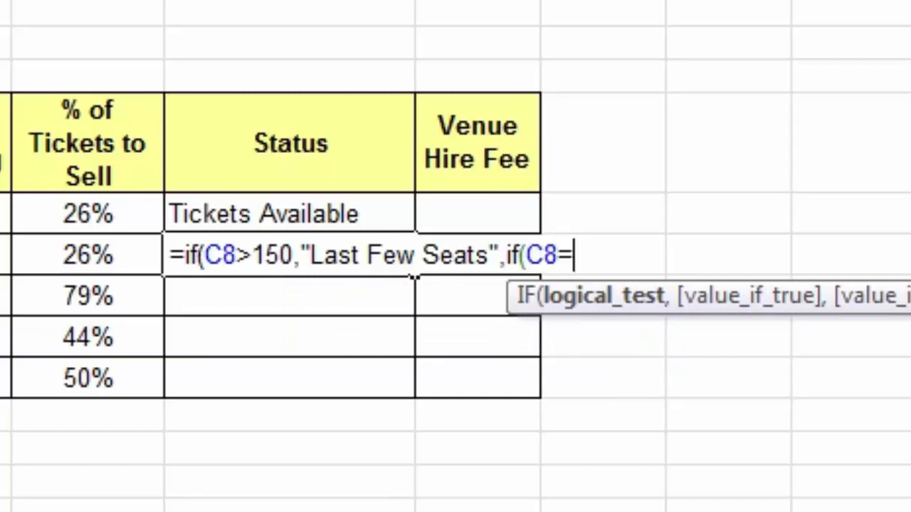
type("B4")
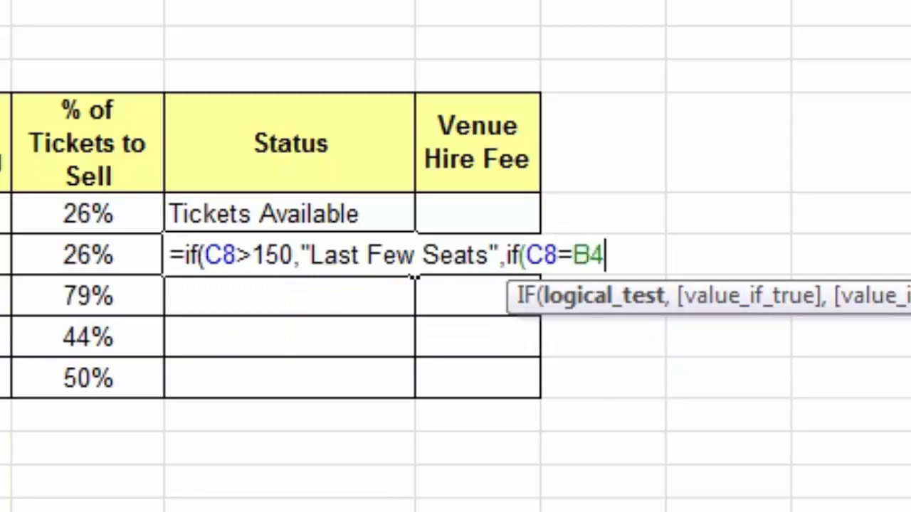
key("F4")
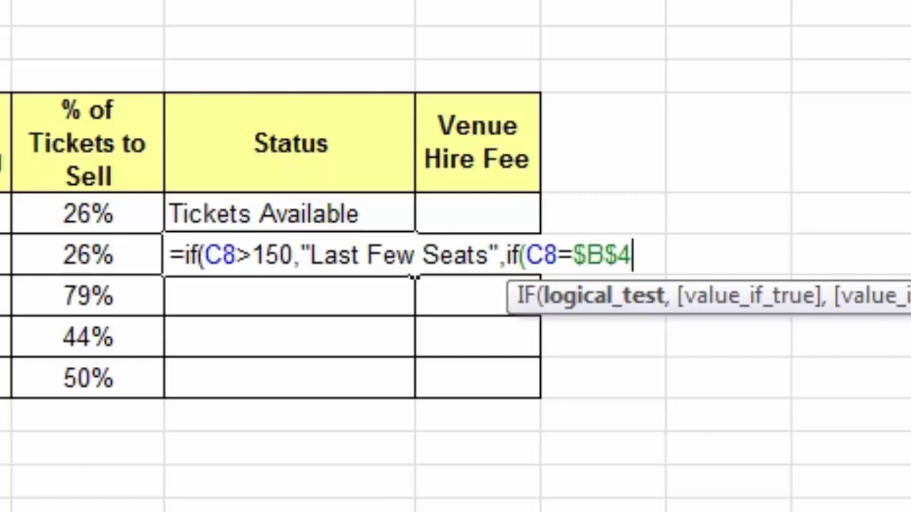
type(",")
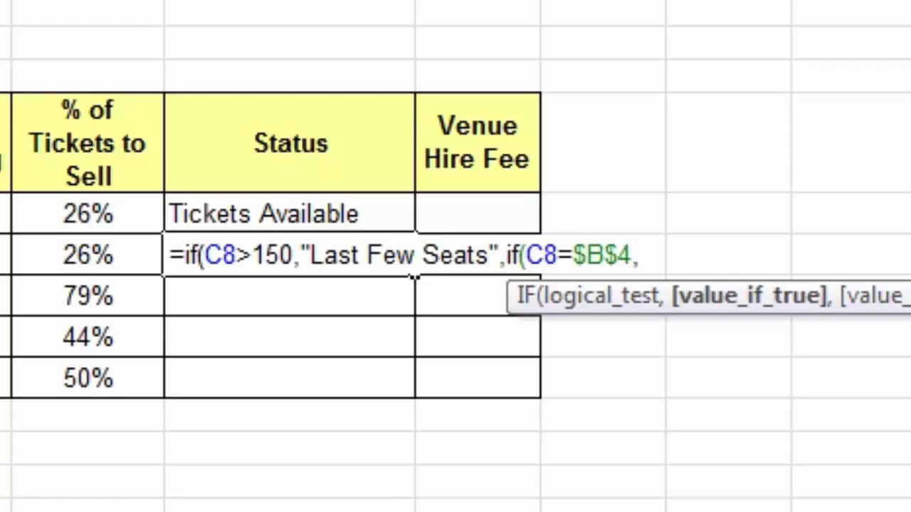
type("\"So")
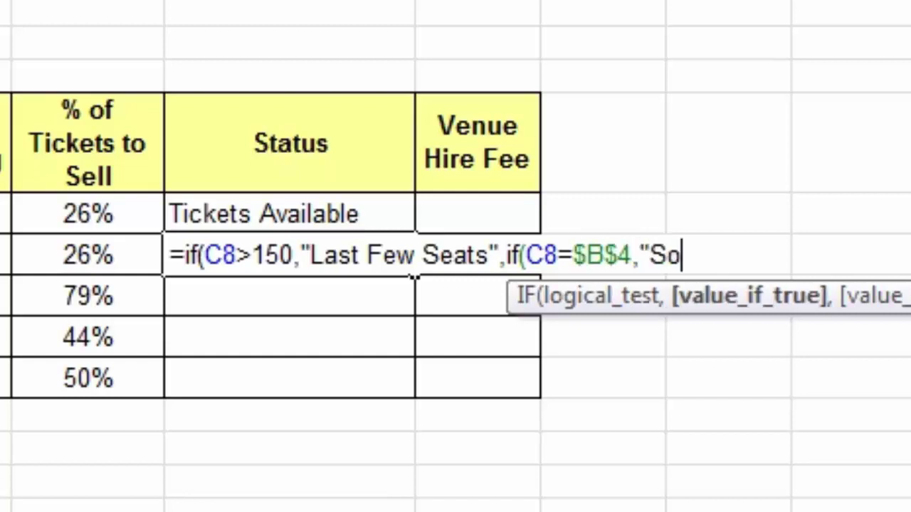
type("ld Out\"")
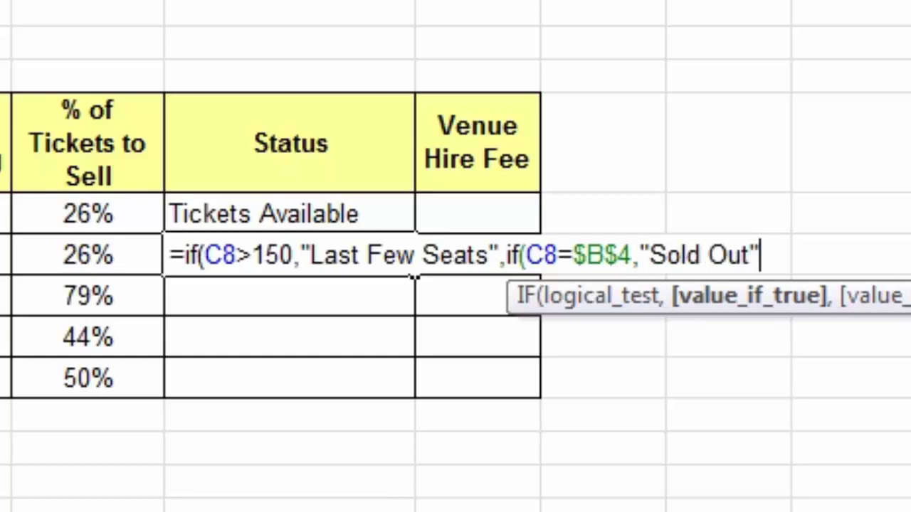
type(",")
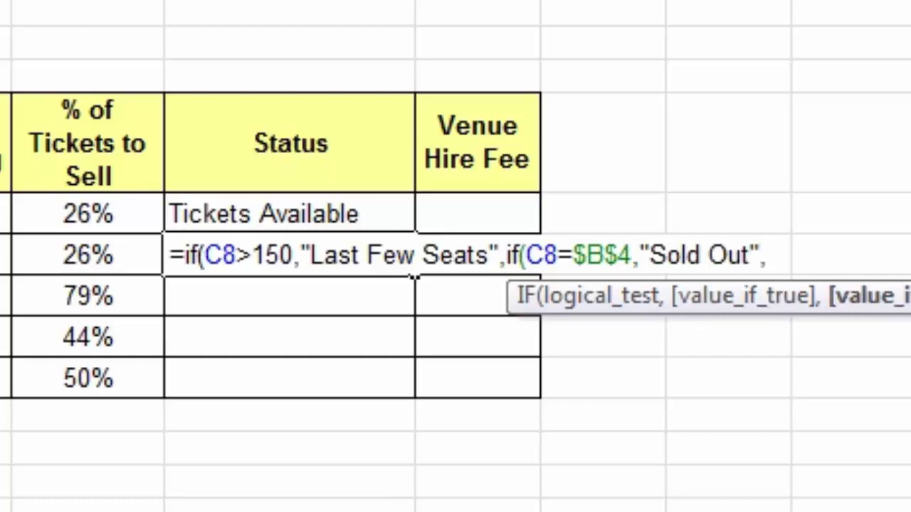
Step: Complete the G8 formula with "Tickets Available" as the last false value, close both IFs and reselect the cell
type("\"")
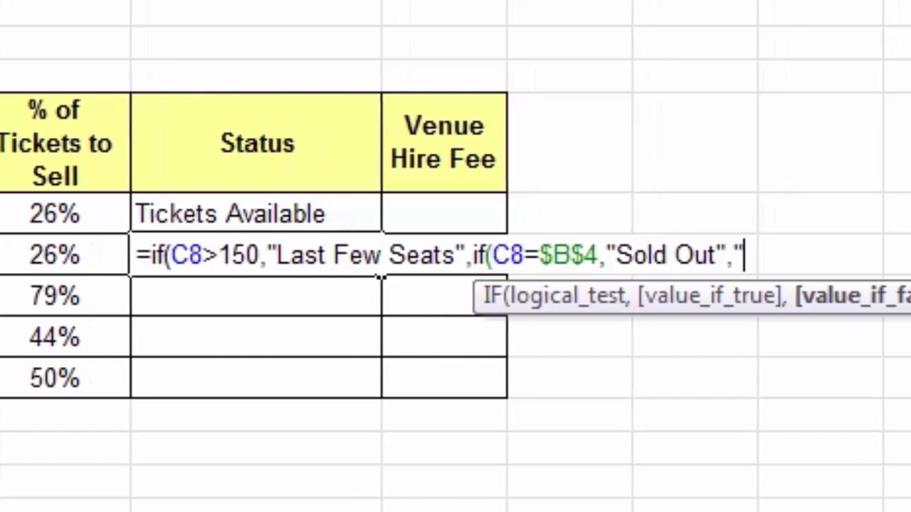
type("Tickets A")
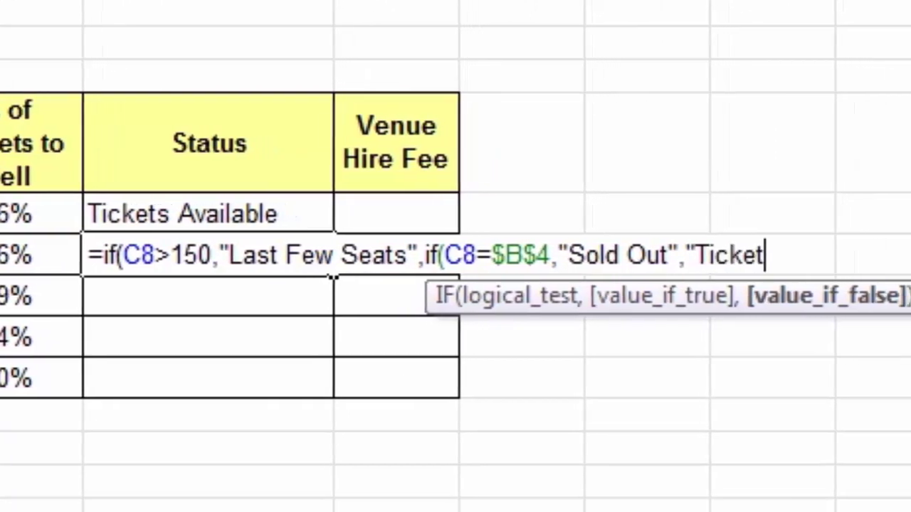
type("vailablke")
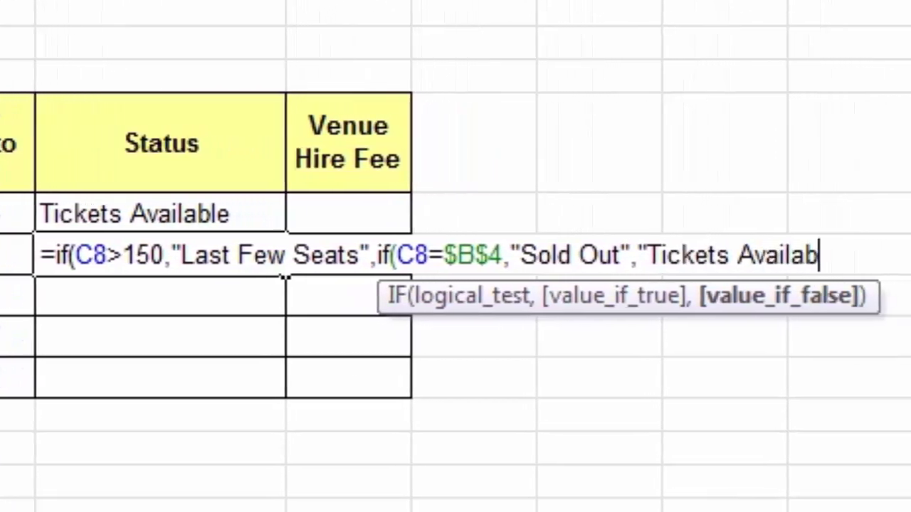
key("BackSpace")
key("BackSpace")
type("e\"")
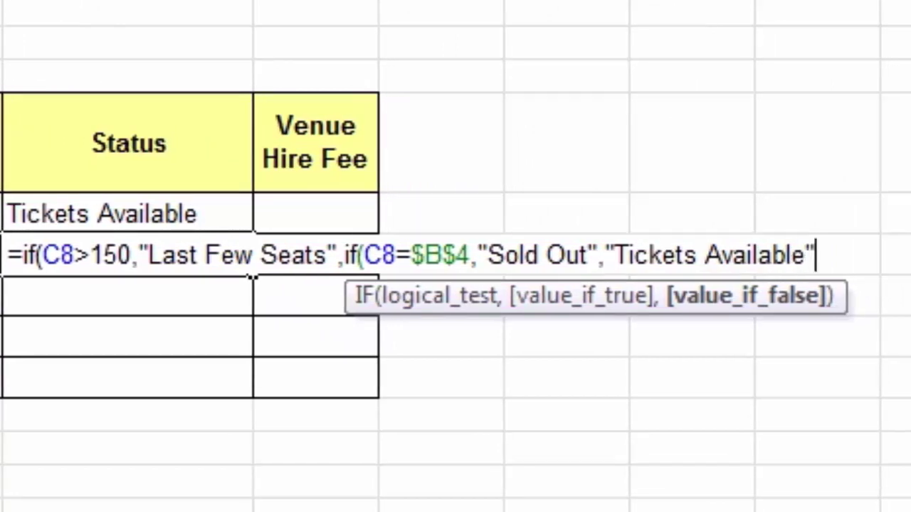
type("))")
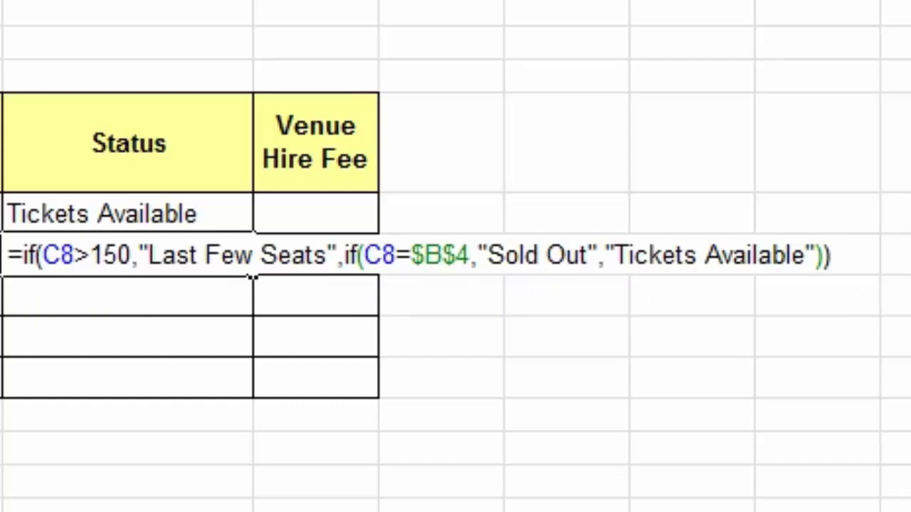
key("Return")
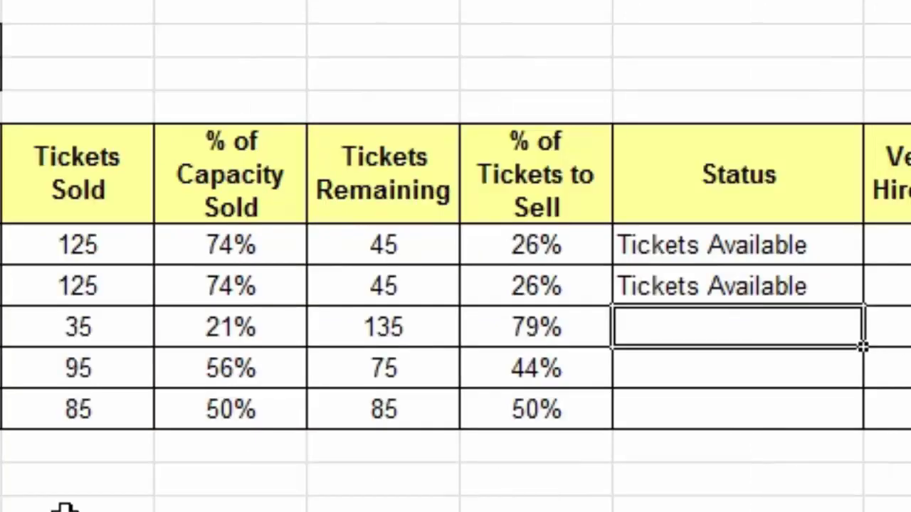
key("Up")
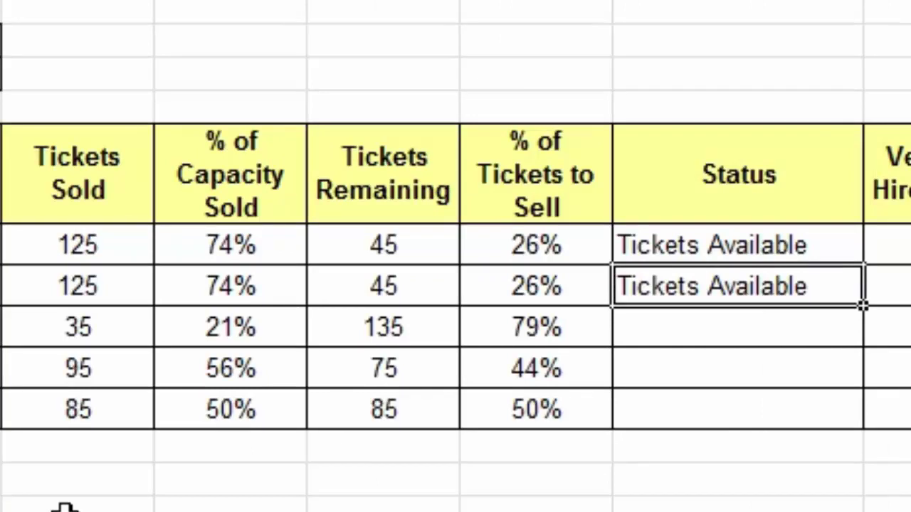
Step: Change the tickets sold for Jaws in C8 to 160 to test the G8 status formula
key("Left")
key("Left")
key("Left")
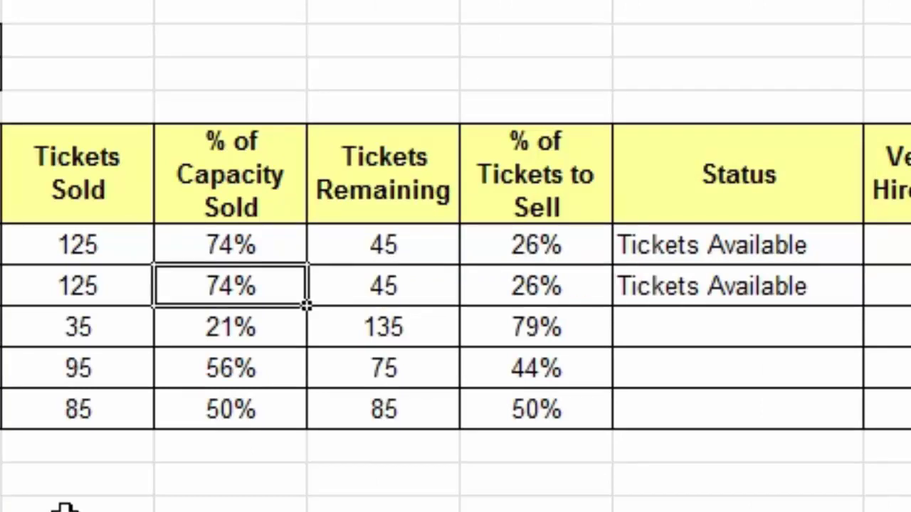
key("Left")
type("160")
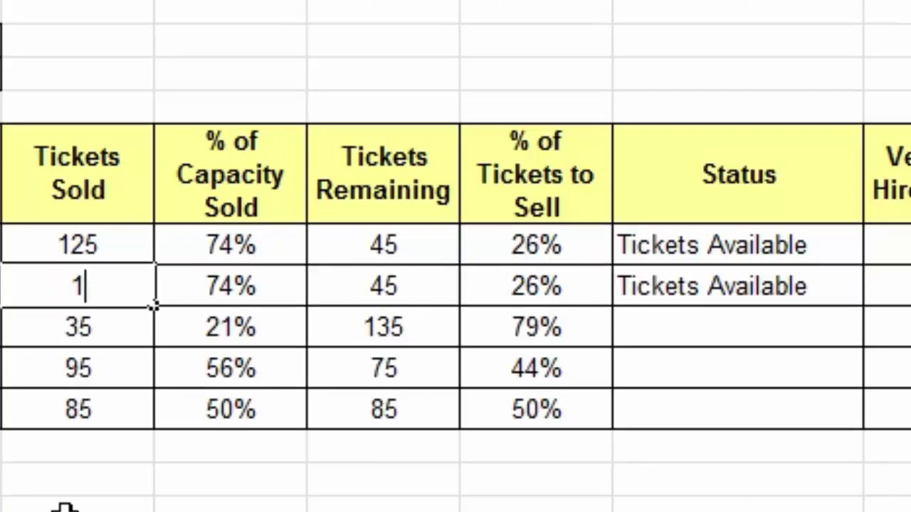
key("Return")
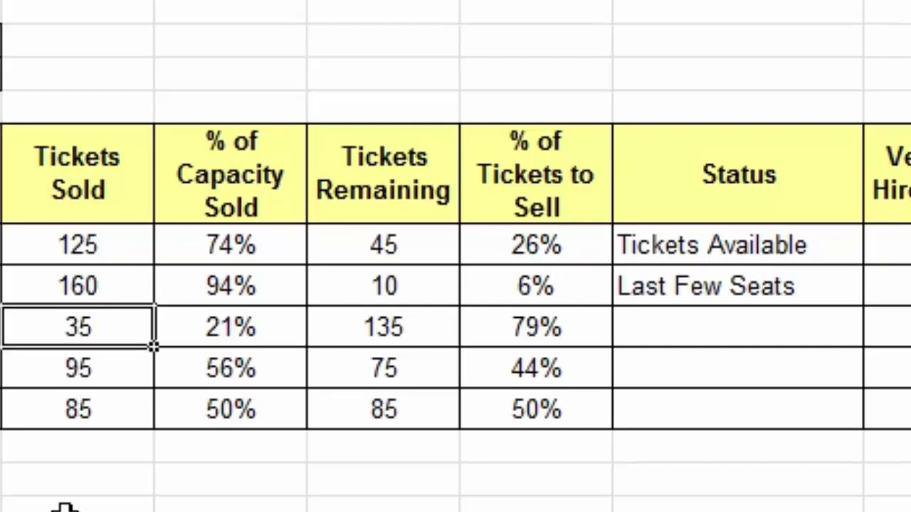
Step: Set the tickets sold for Jaws in C8 to 170 to test the sold-out condition
key("Up")
type("170")
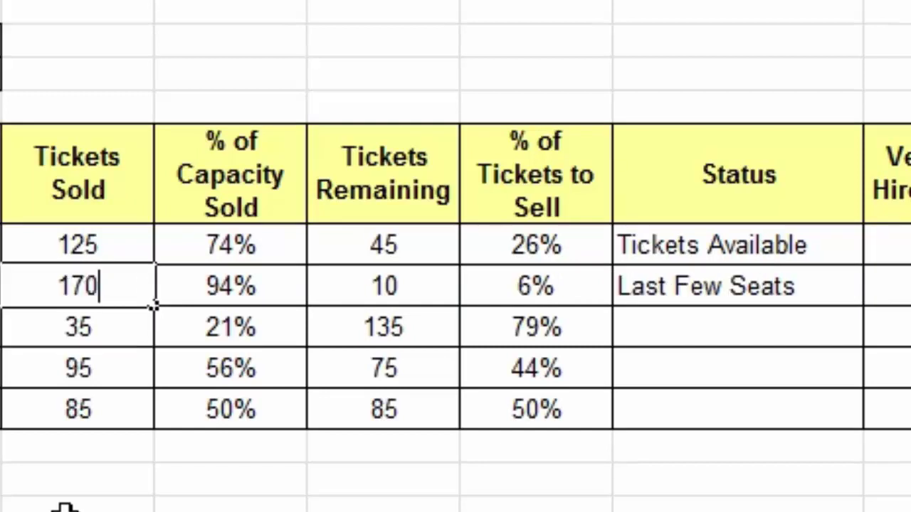
key("Return")
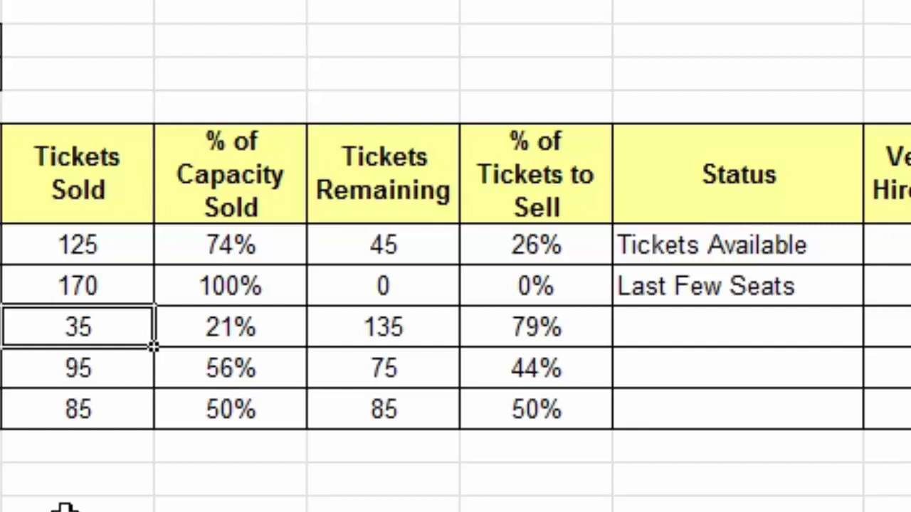
Step: Delete the trial formula from G8 and fill the G7 status formula down through G11
key("Up")
key("Right")
key("Right")
key("Right")
key("Right")
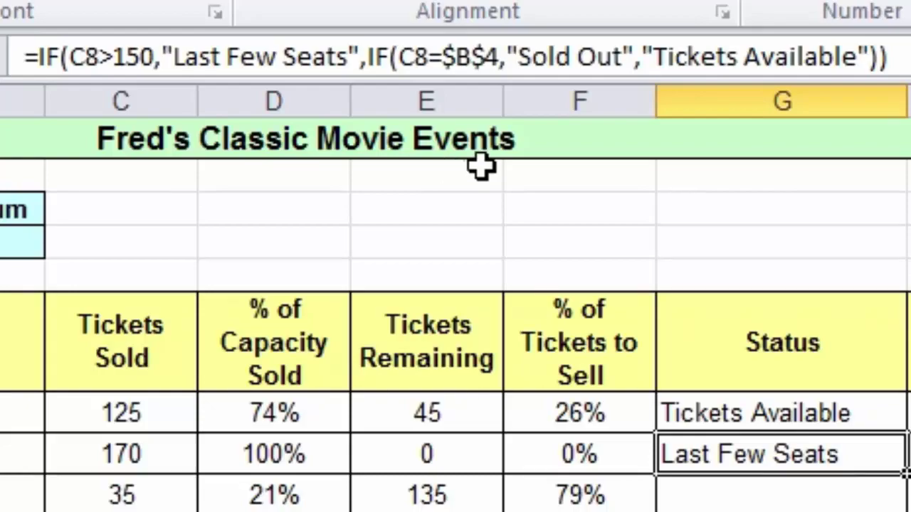
key("Delete")
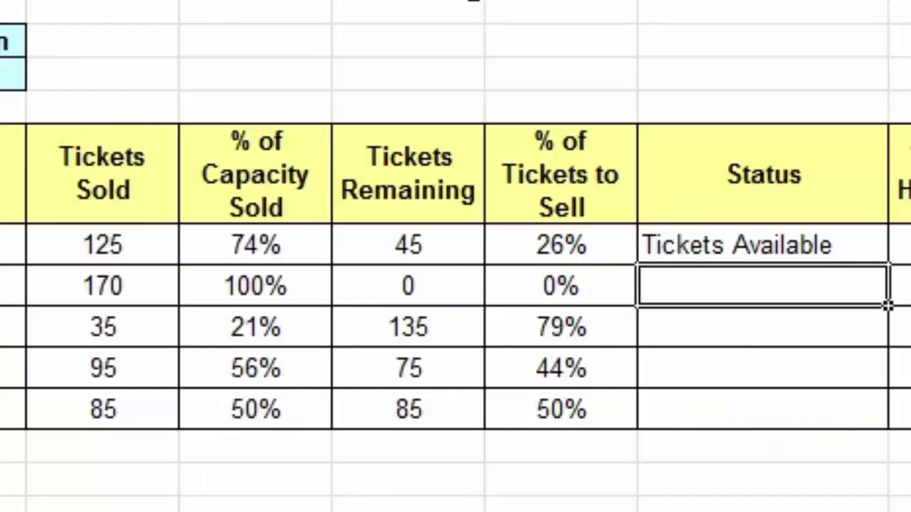
left_click(740, 244)
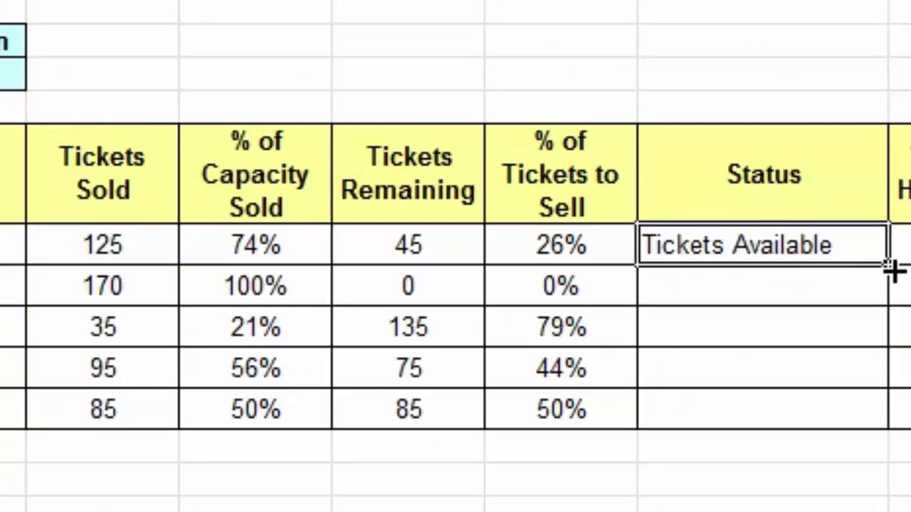
left_click_drag(889, 269, 901, 411)
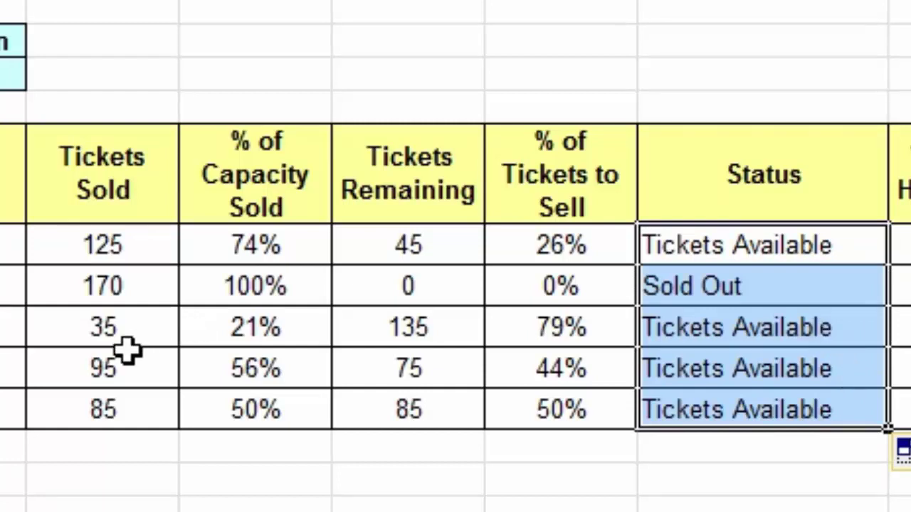
Step: Set the tickets sold for The Wizard of Oz to 160 and for Singin' In The Rain to 170
left_click(76, 378)
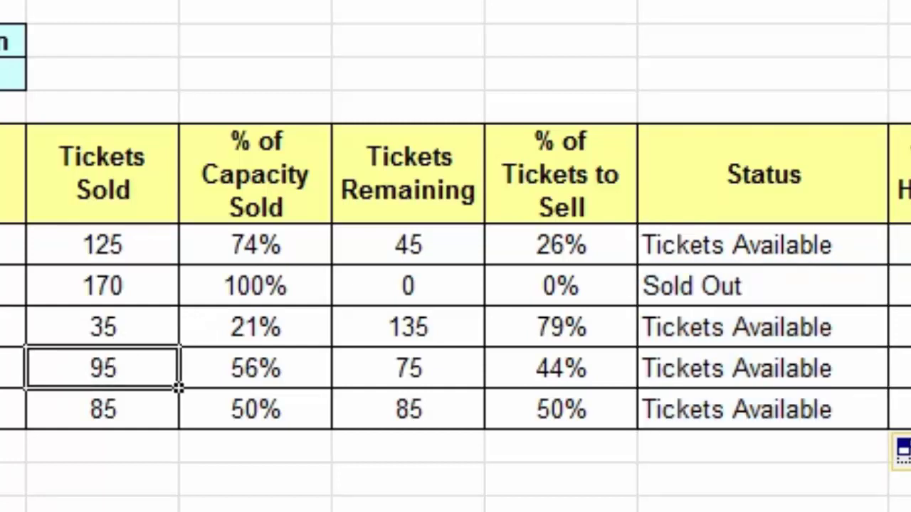
type("160")
key("Return")
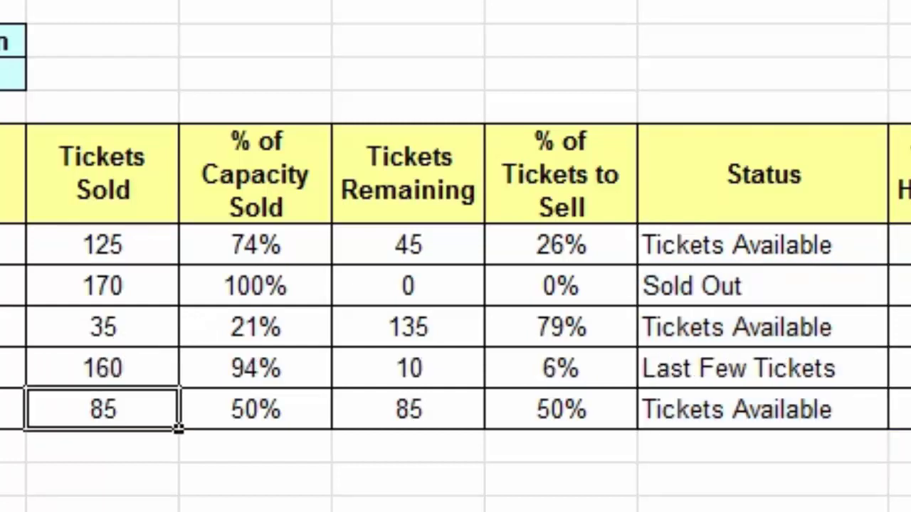
type("170")
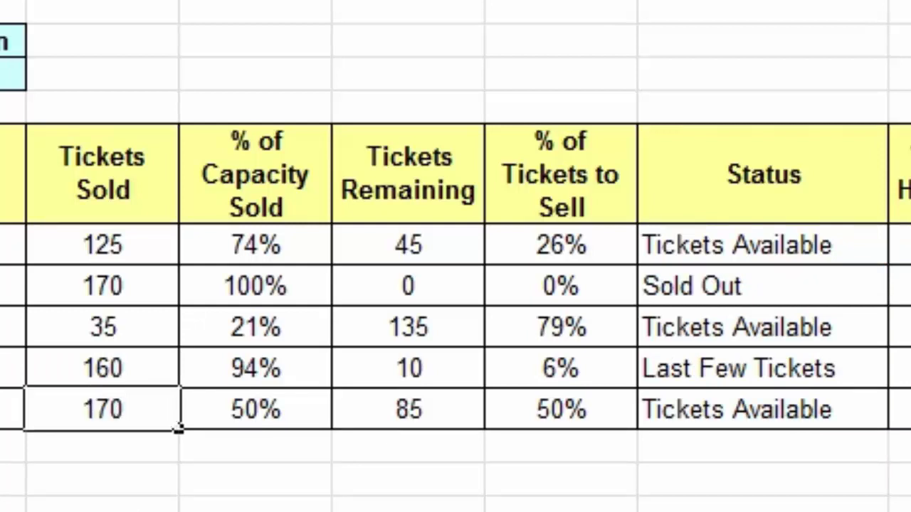
key("Return")
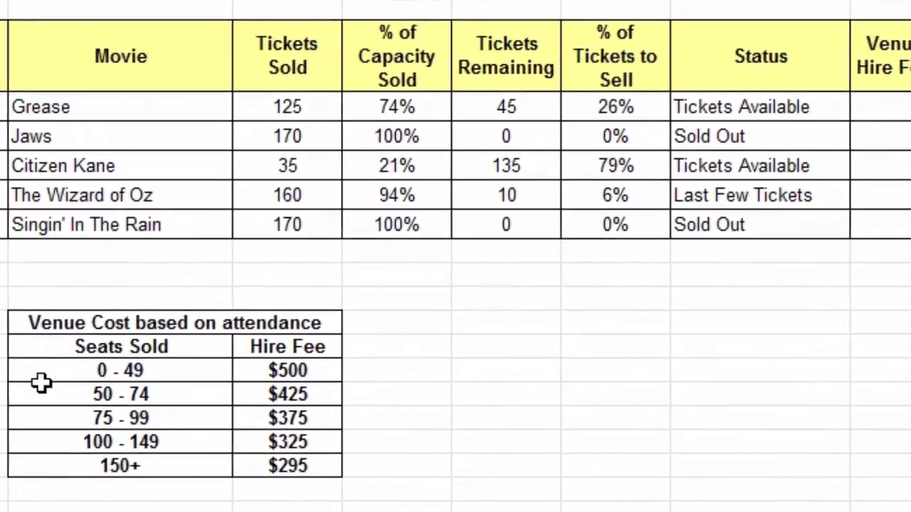
Step: Begin an IF formula in Grease's Venue Hire Fee cell that tests C7>149 and returns the absolute reference $C$21 if true
left_click(893, 107)
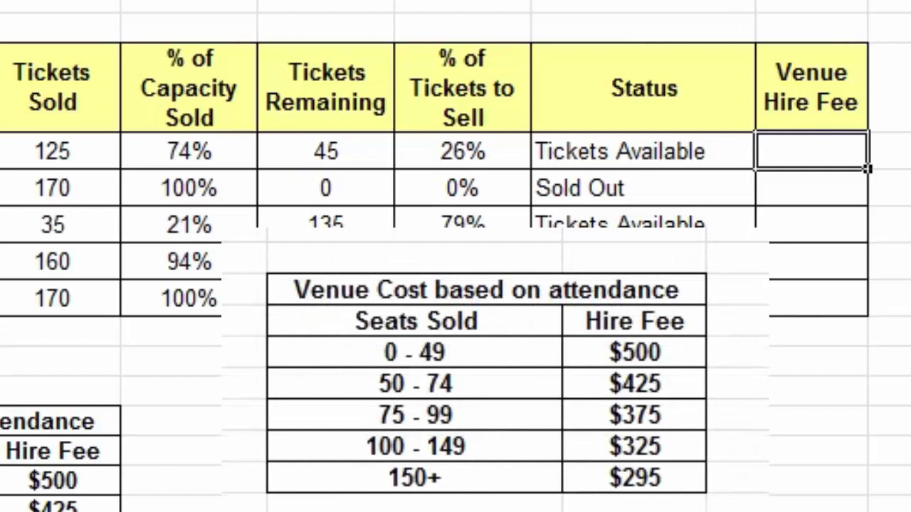
type("=if(")
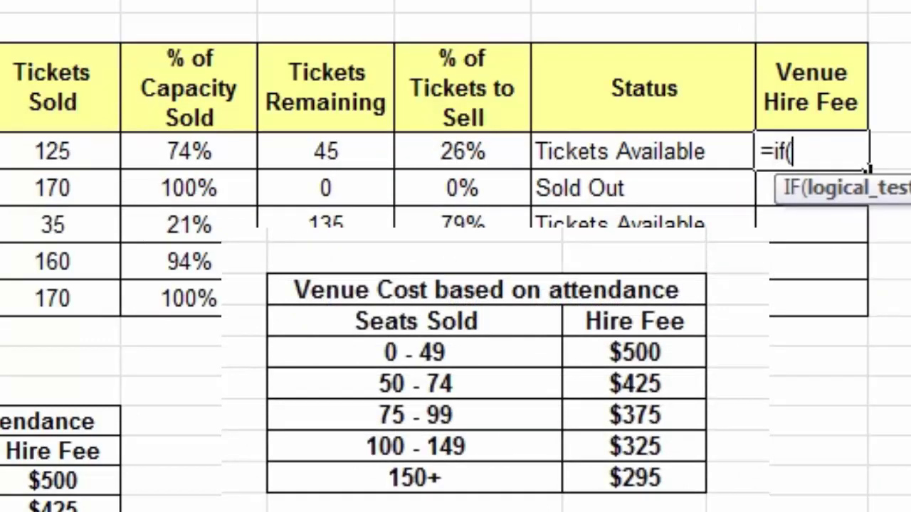
left_click(59, 141)
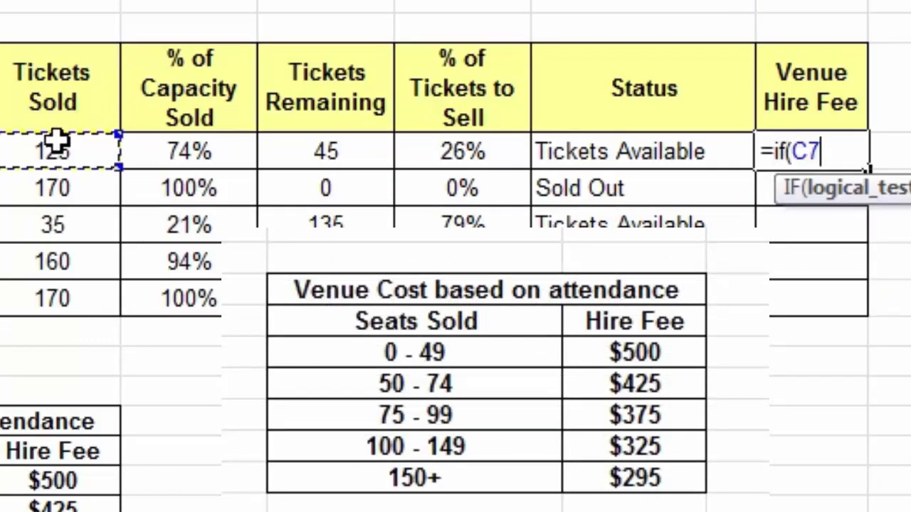
type(">")
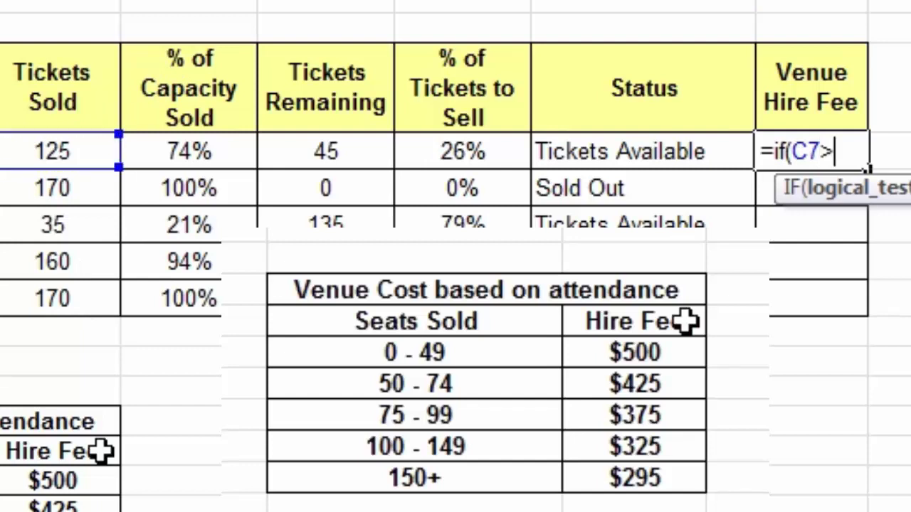
type("149")
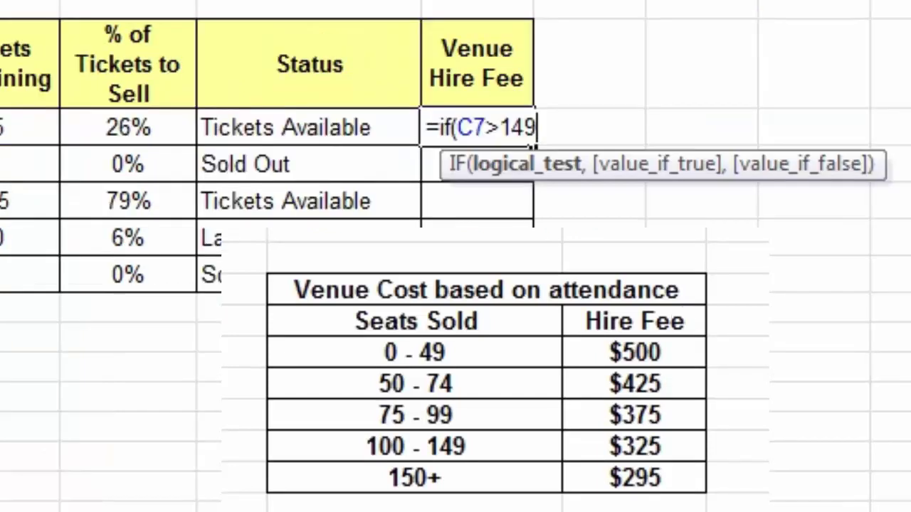
type(",")
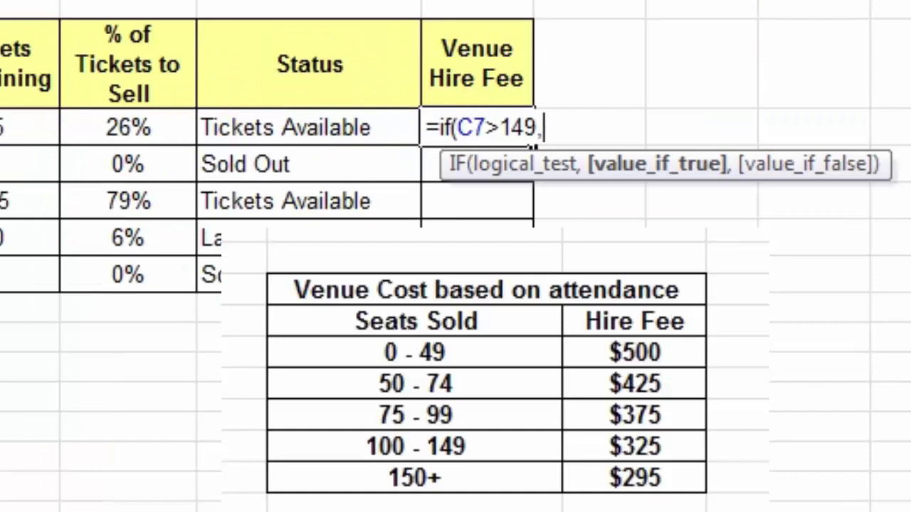
left_click(667, 474)
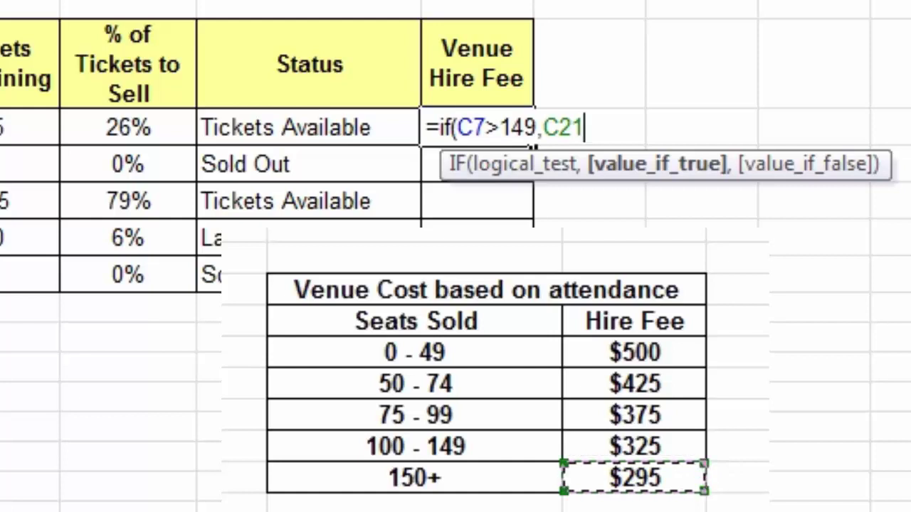
key("F4")
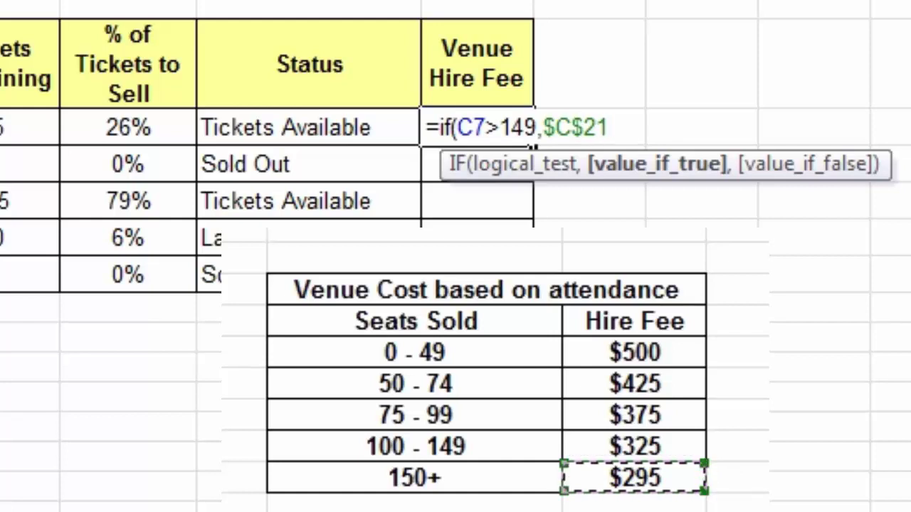
type(",")
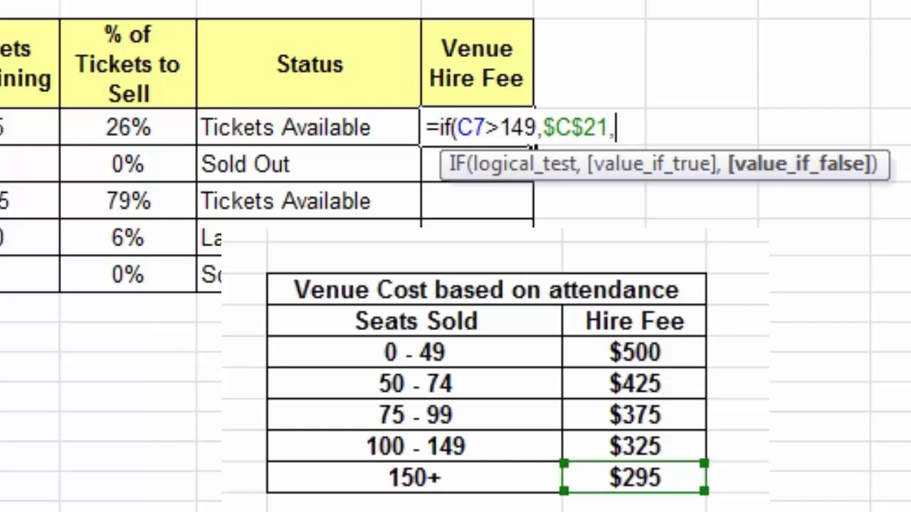
Step: Nest a second IF as the false value, testing C7>99 and returning the absolute reference $C$20 if true
type("if(C7")
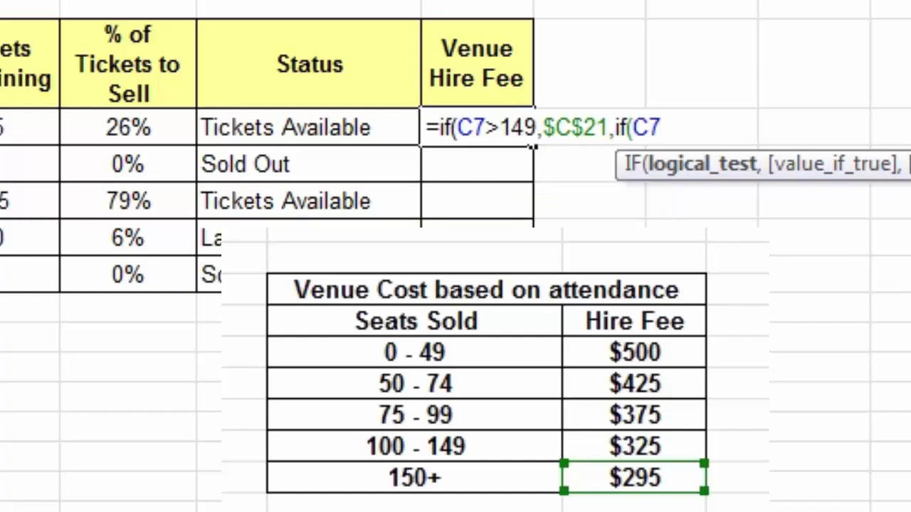
type(">99,")
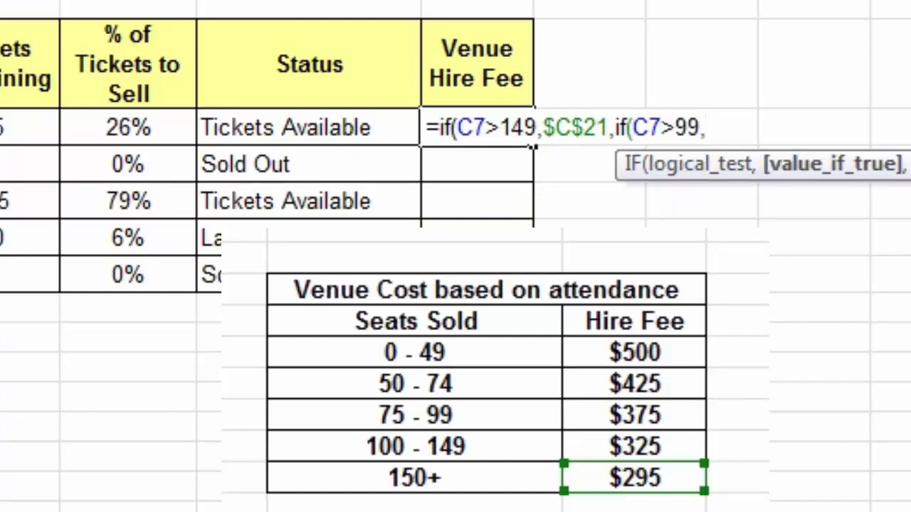
left_click(674, 440)
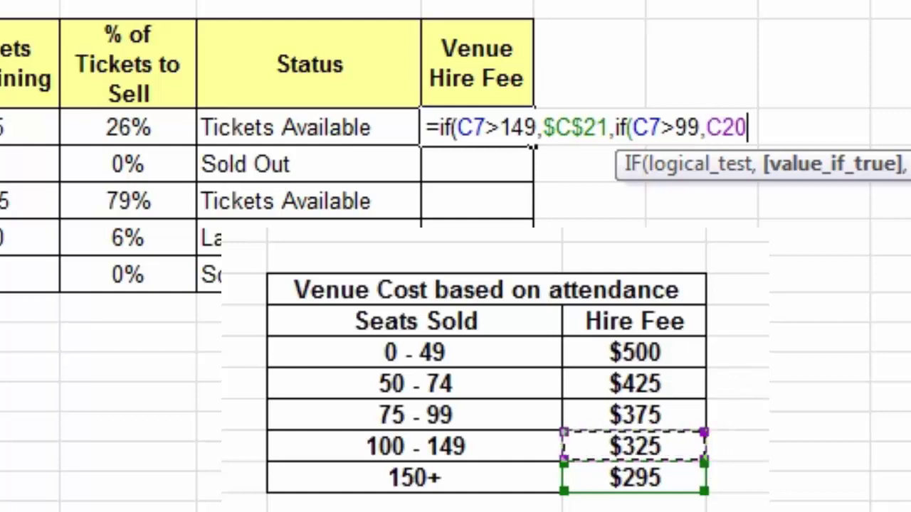
key("F4")
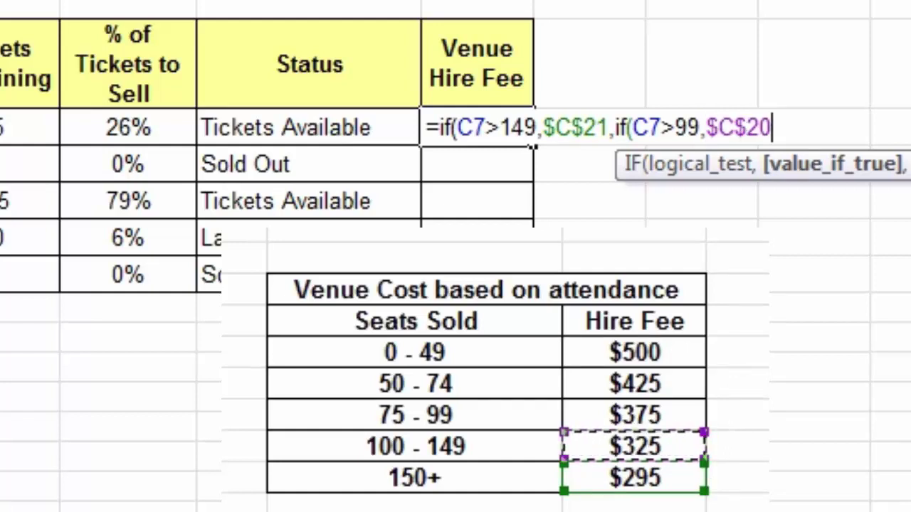
Step: Nest a third IF testing C7>74 that returns the absolute reference $C$19, and open a fourth IF as its false value
type(",i")
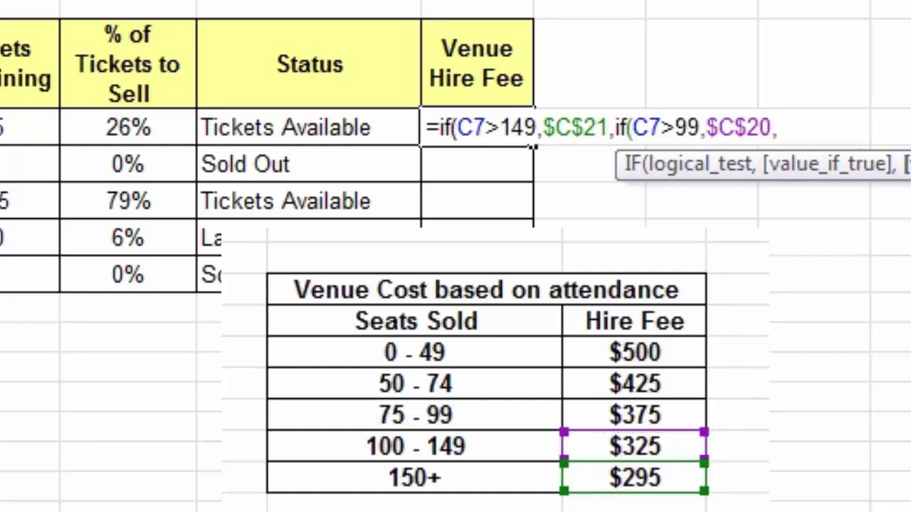
type("f(")
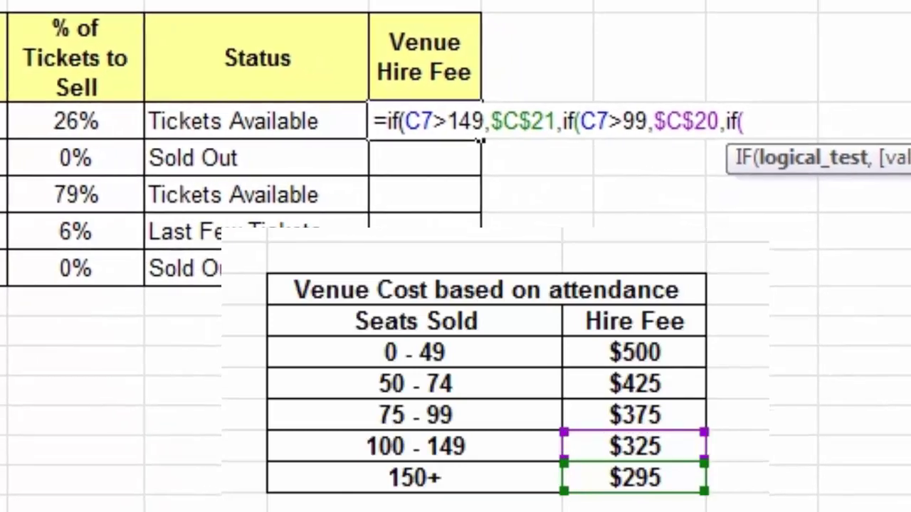
type("C7")
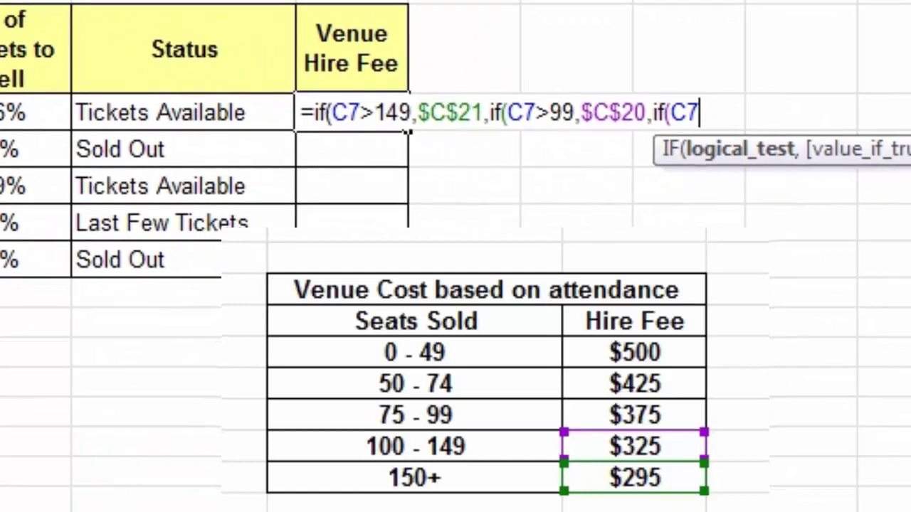
type(">74")
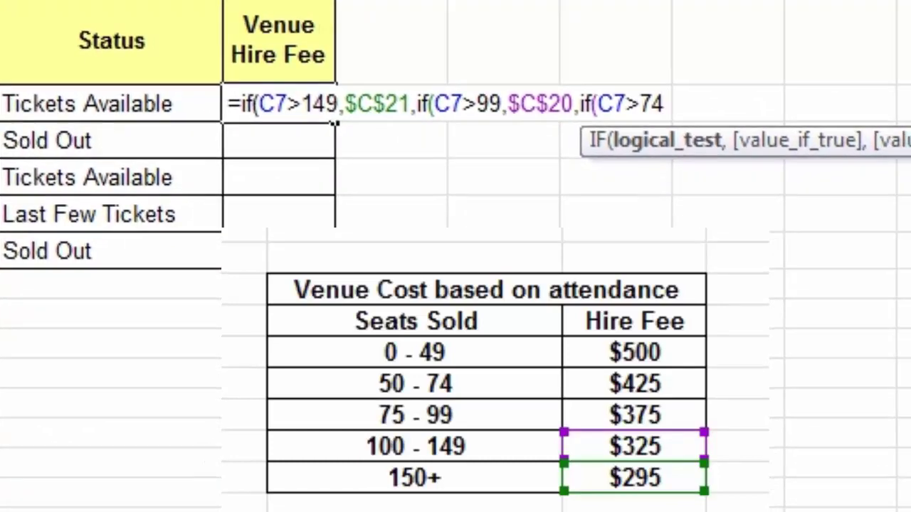
type(",")
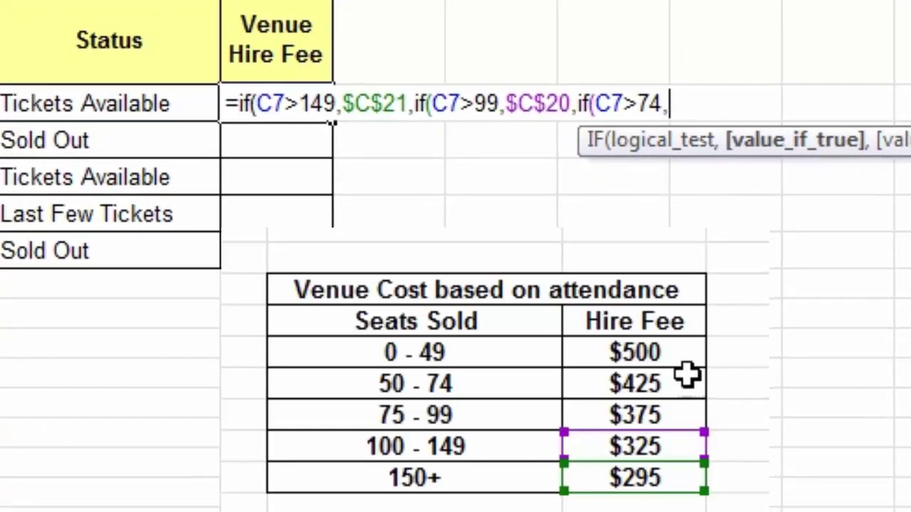
left_click(664, 416)
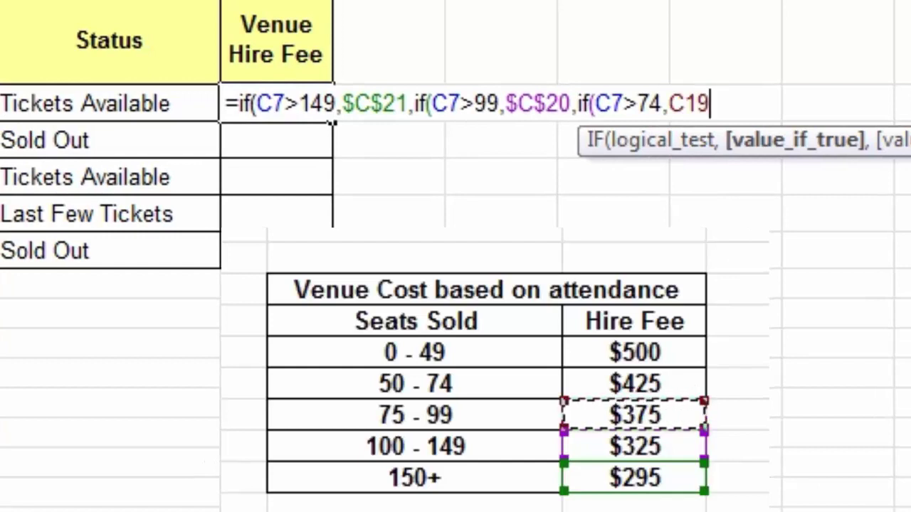
type(",if(")
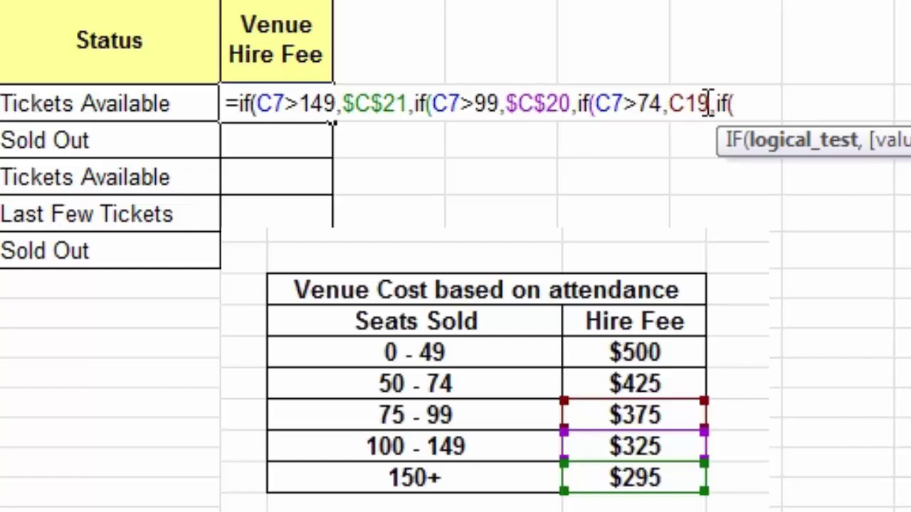
left_click_drag(707, 103, 667, 105)
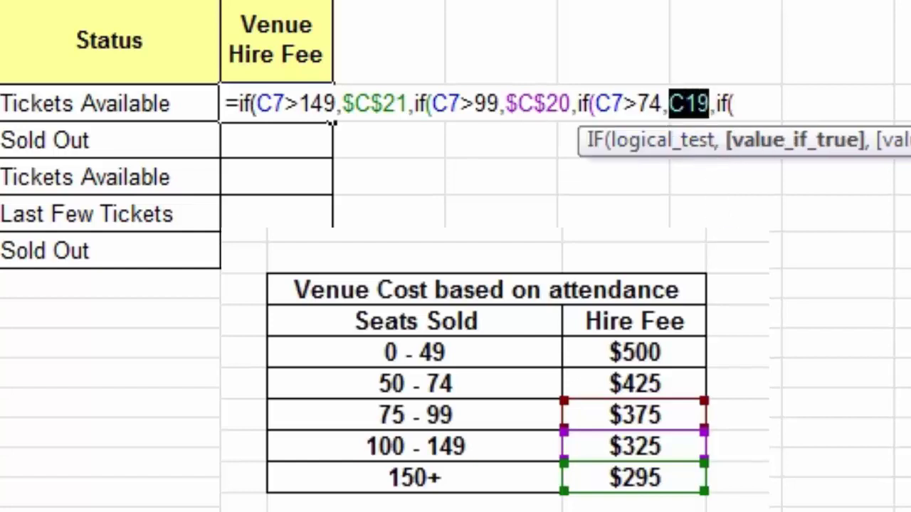
key("F4")
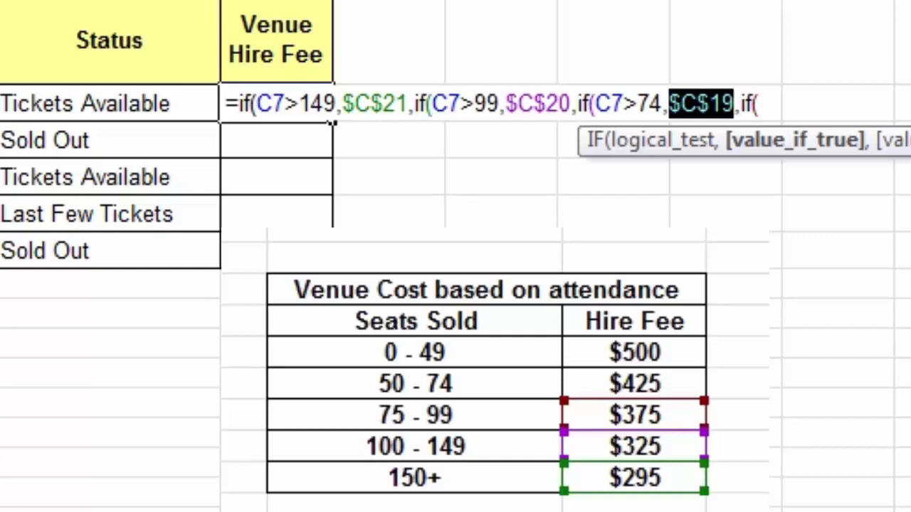
Step: Complete the fourth IF's test as C7>49 and return the absolute reference $C$18 if true
left_click(768, 103)
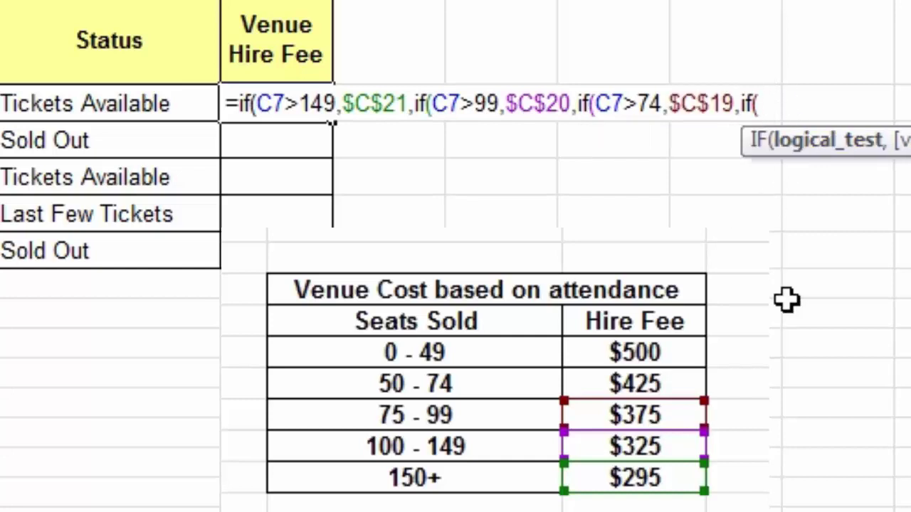
type(",if(C7")
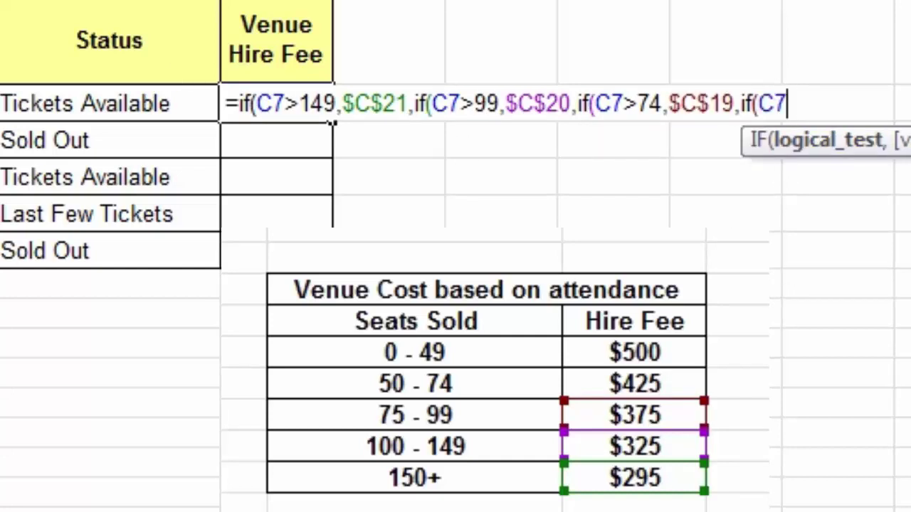
type(">")
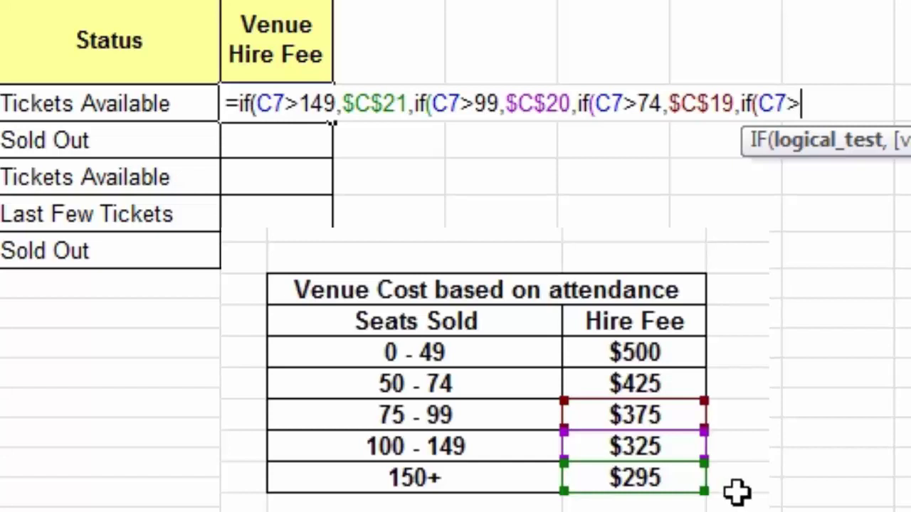
type("49")
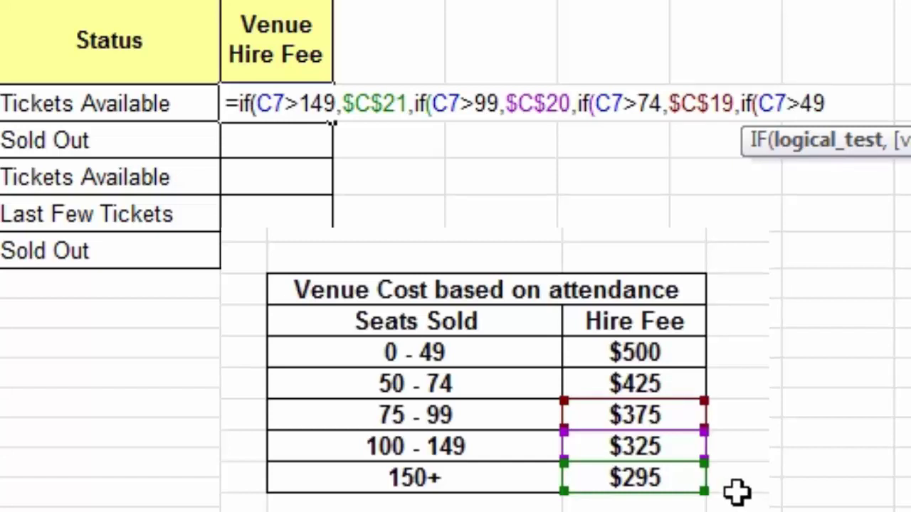
type(",")
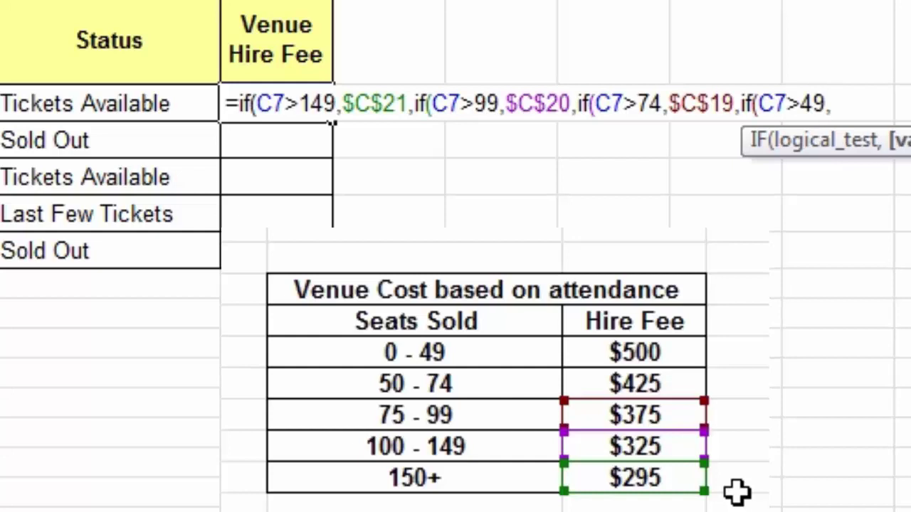
left_click(647, 380)
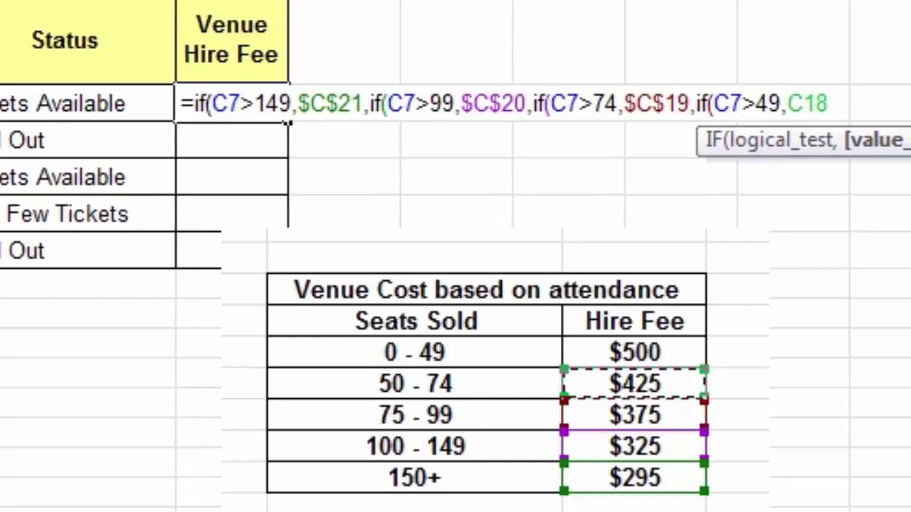
key("F4")
type(",")
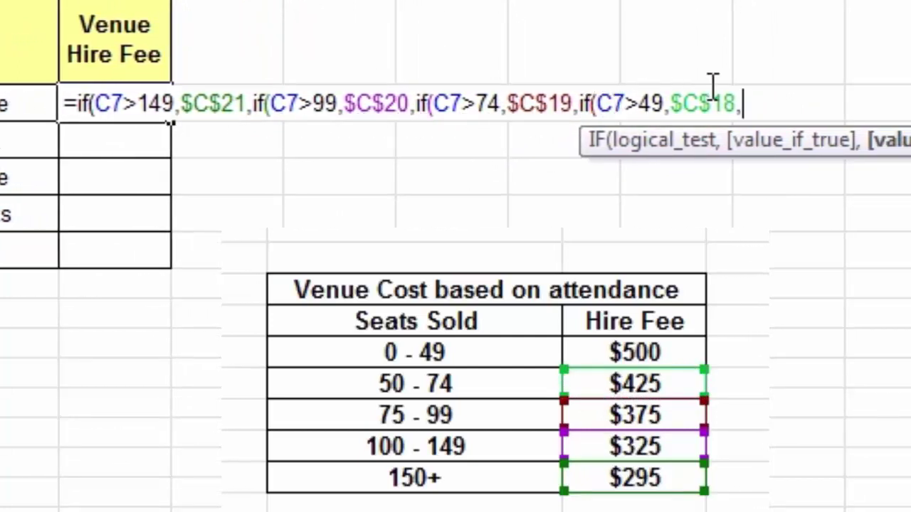
Step: Use the absolute reference $C$17 as the final false value, close all four nested IFs and enter the formula
left_click(672, 350)
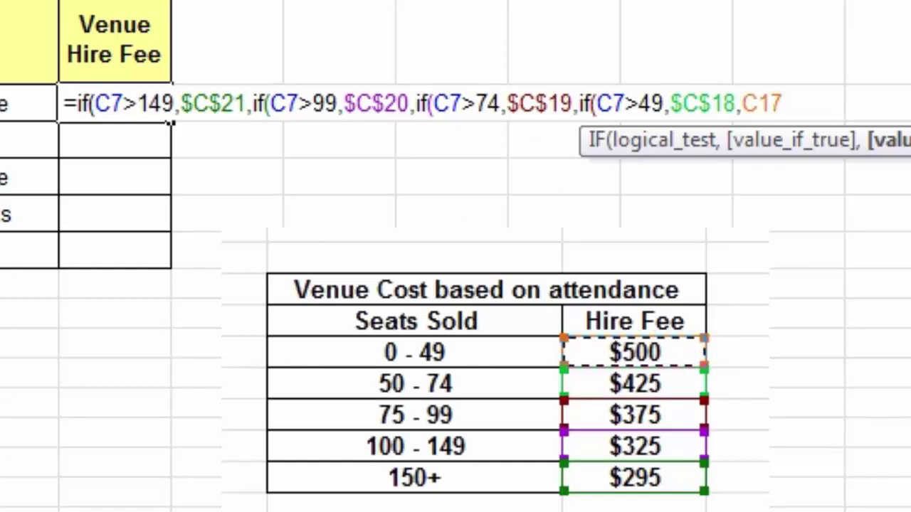
key("F4")
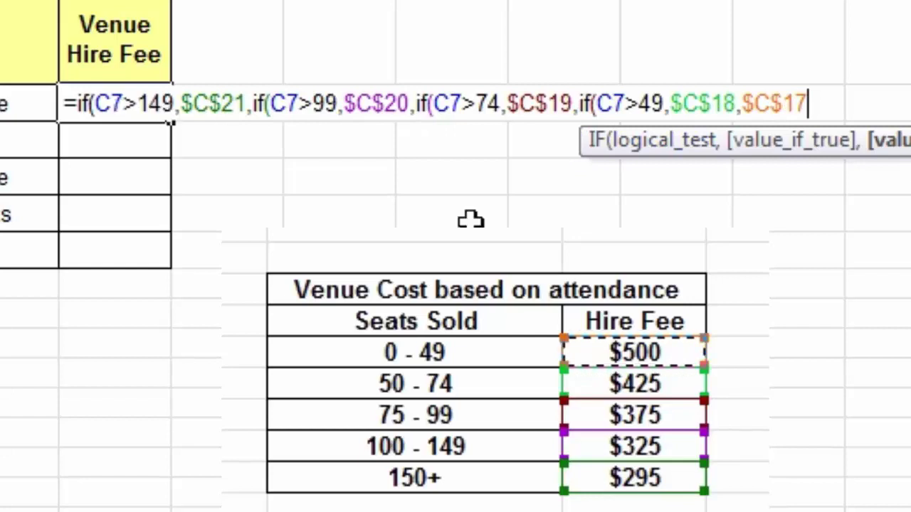
type("))")
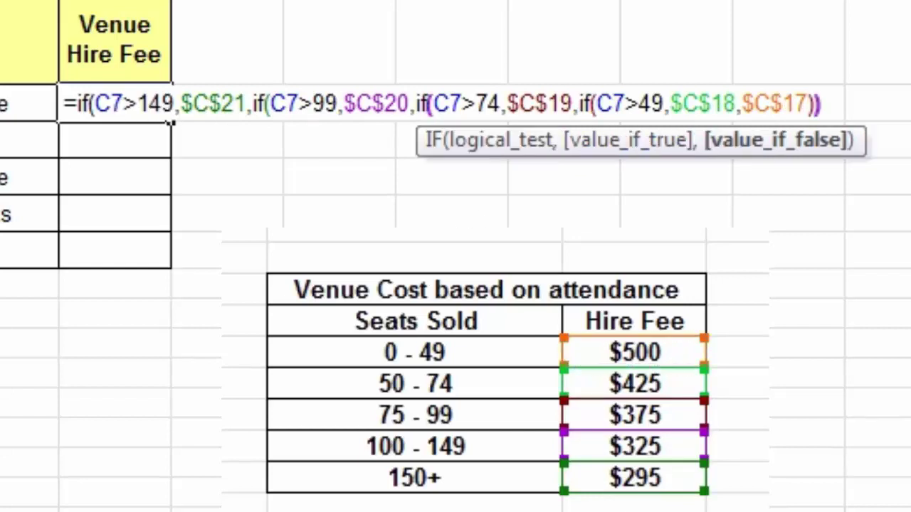
type("))")
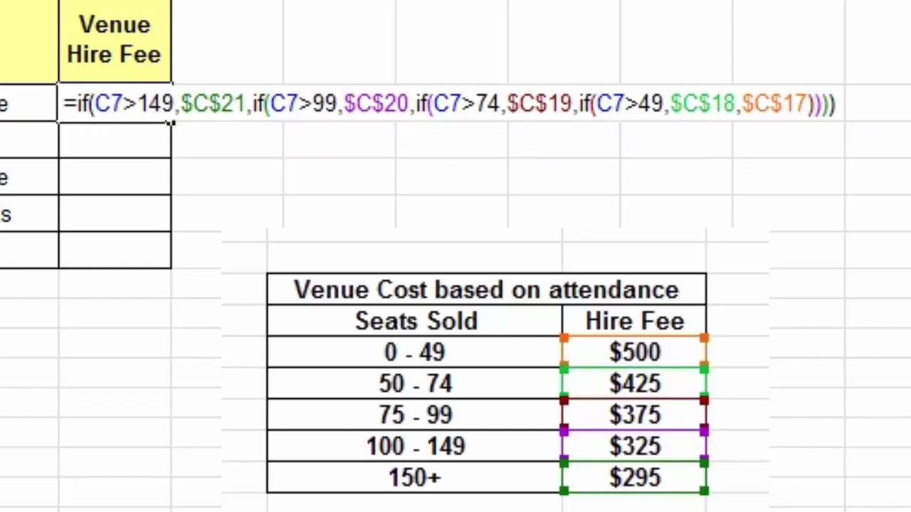
key("Return")
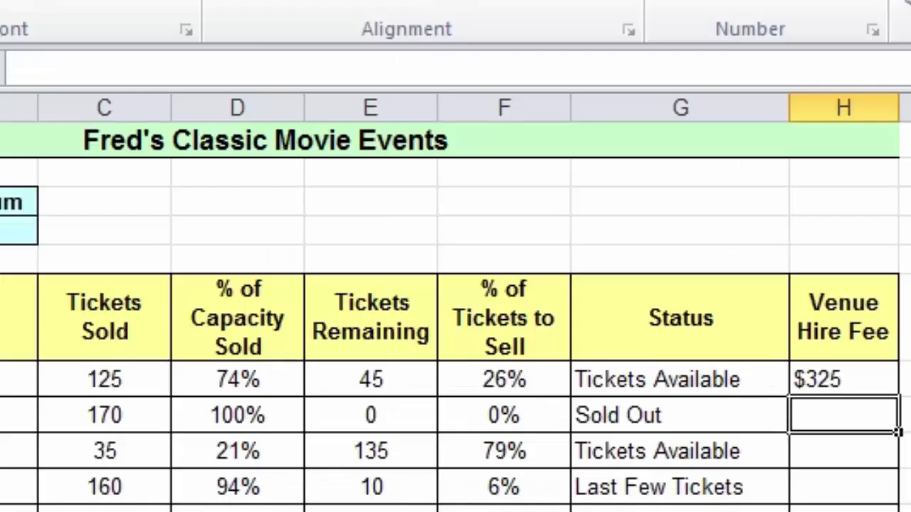
Step: Set Grease's tickets sold to 155 to test the venue hire fee formula
left_click(114, 103)
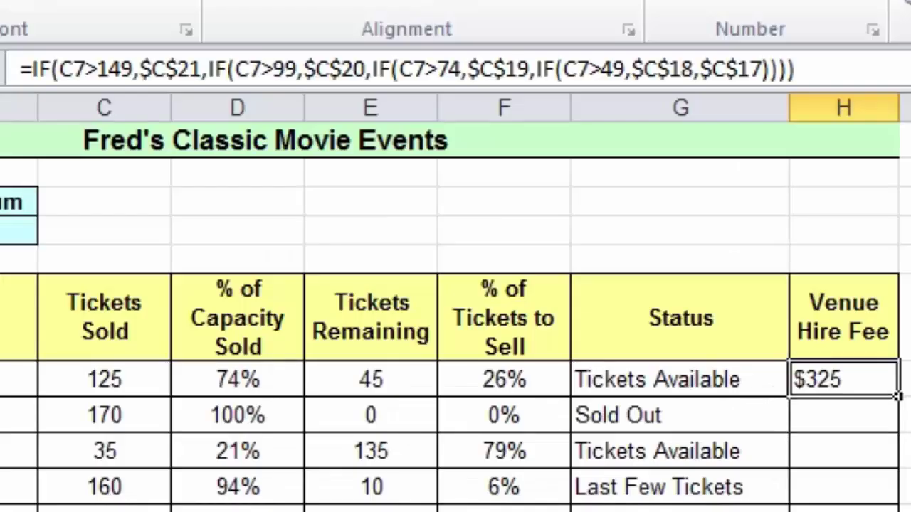
key("Left")
key("Left")
key("Left")
key("Left")
key("Left")
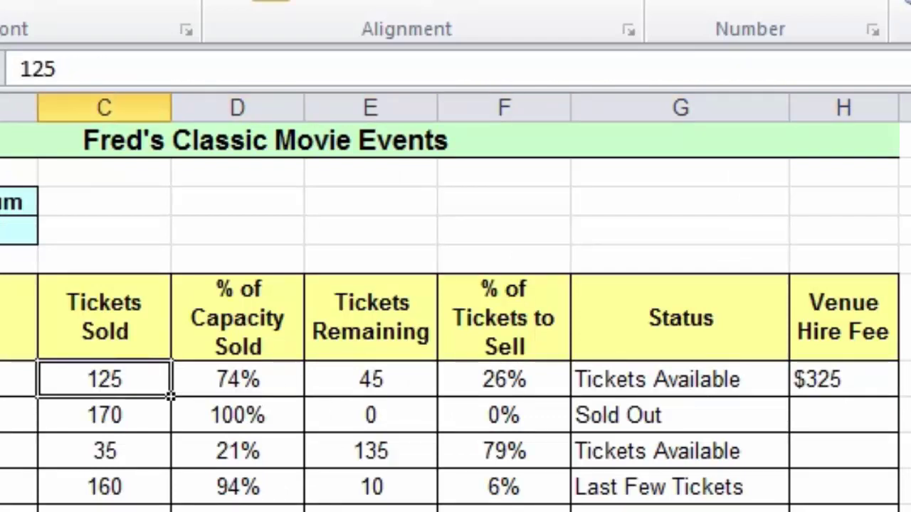
type("155")
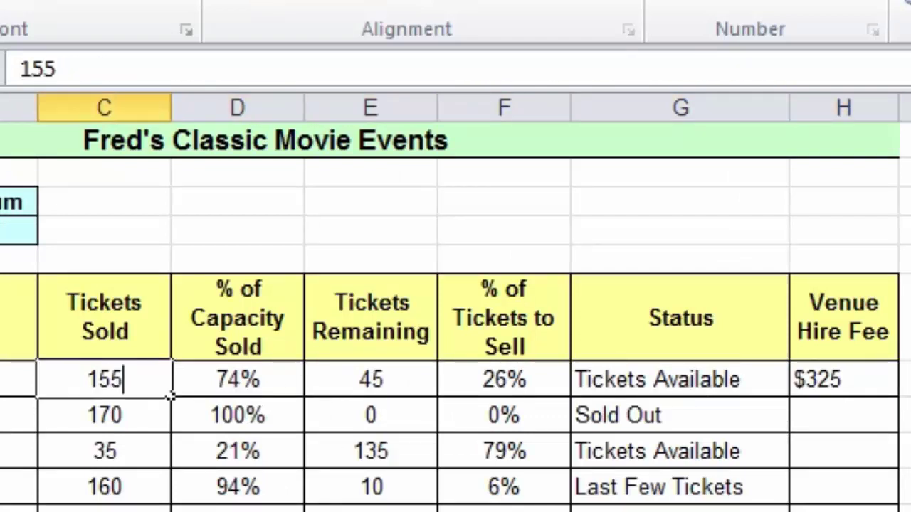
key("Return")
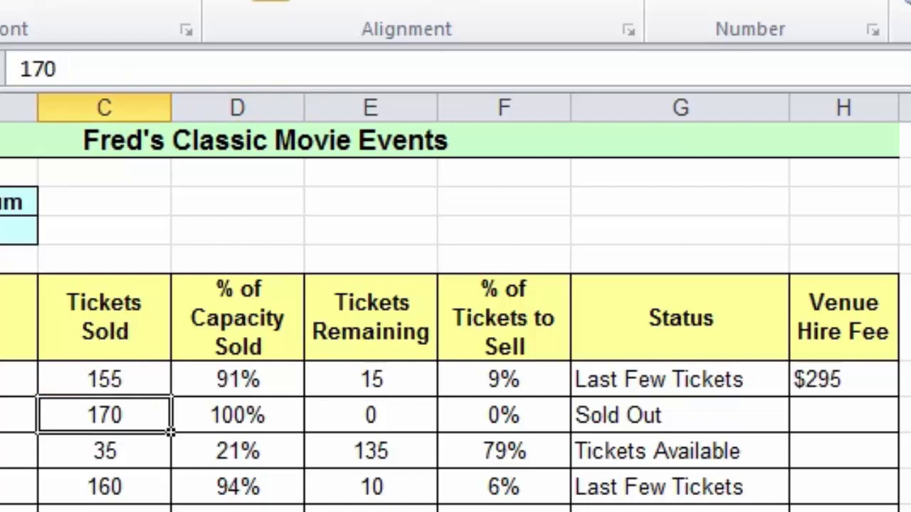
Step: Set Grease's tickets sold to 35 to test the lowest attendance band
left_click(103, 379)
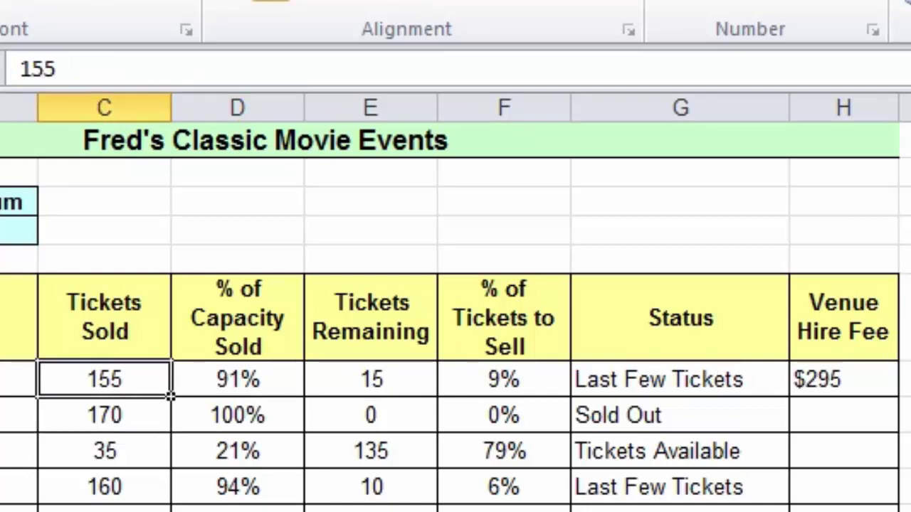
type("35")
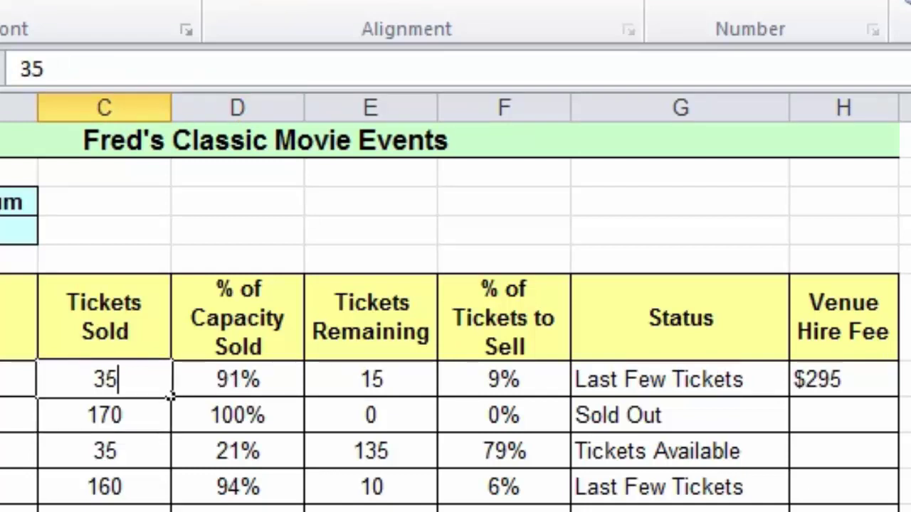
key("Return")
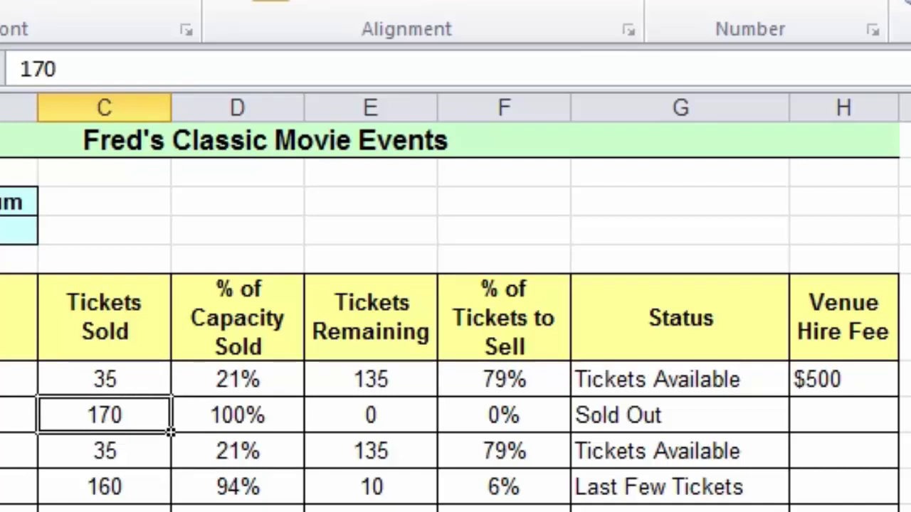
Step: Set Grease's tickets sold to 75
left_click(104, 380)
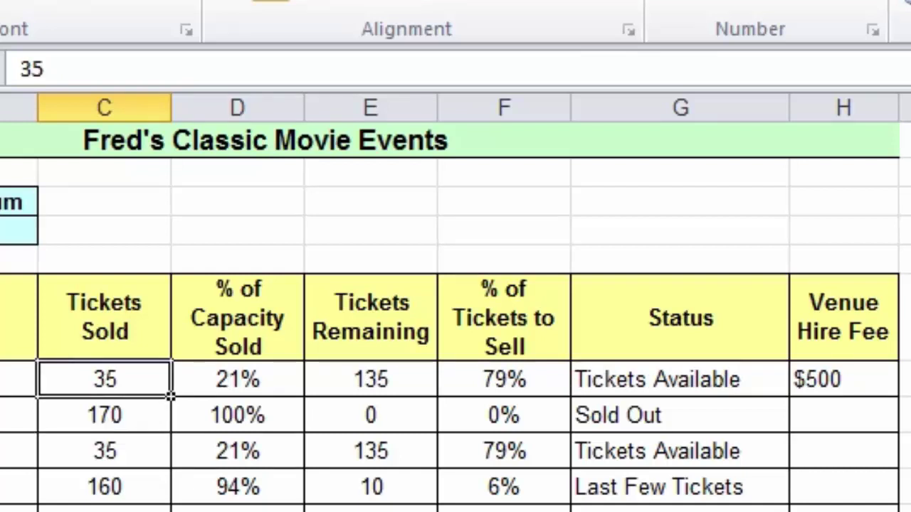
type("75")
key("Right")
key("Right")
key("Right")
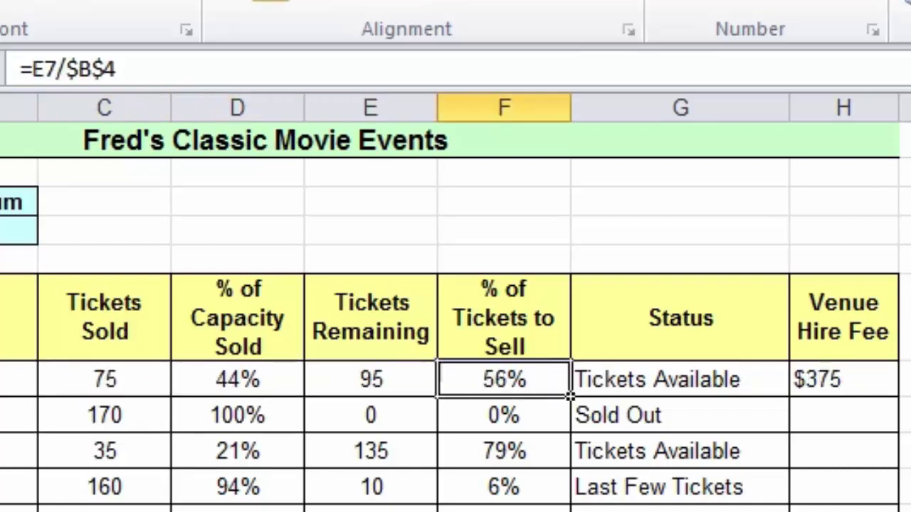
Step: Copy Grease's Venue Hire Fee formula down to the four other movie events
key("Right")
left_click(843, 379)
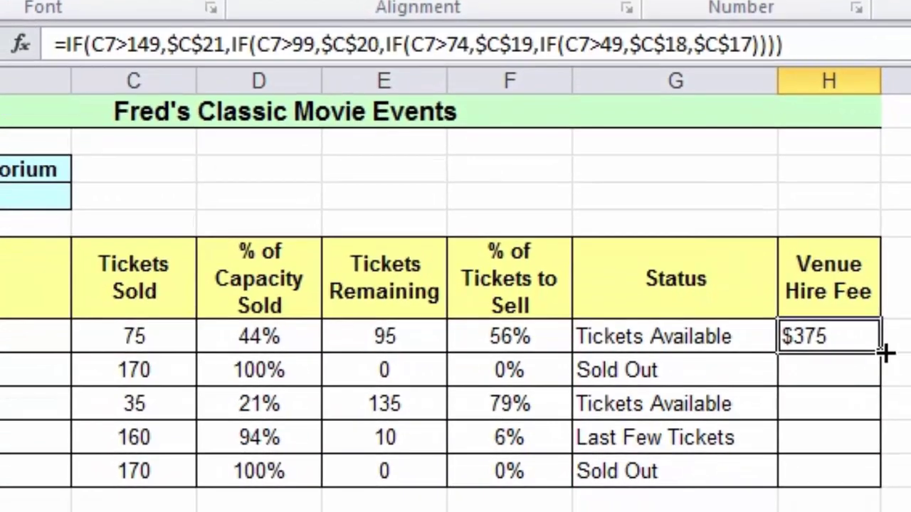
left_click_drag(886, 366, 870, 486)
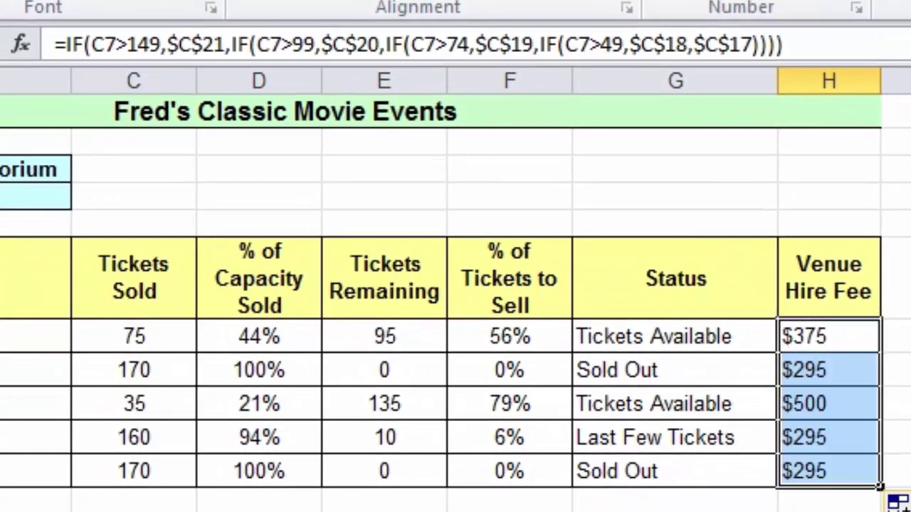
left_click(836, 503)
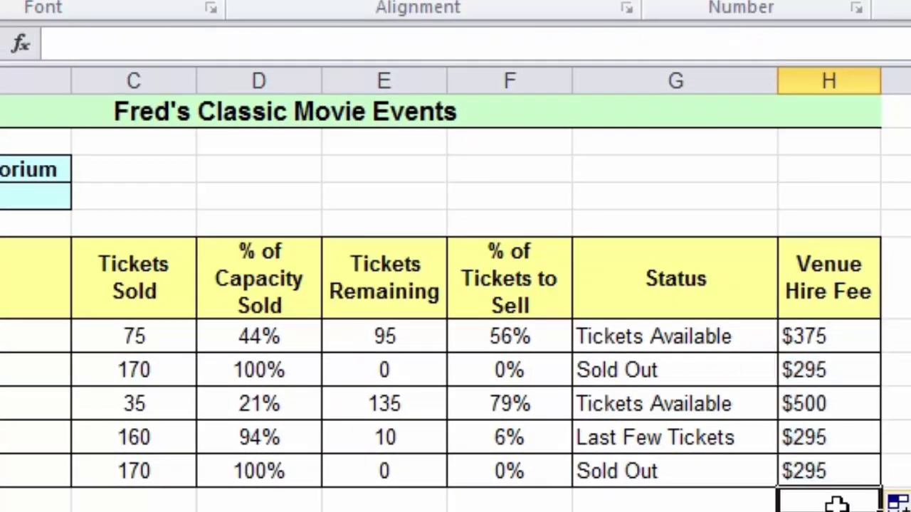